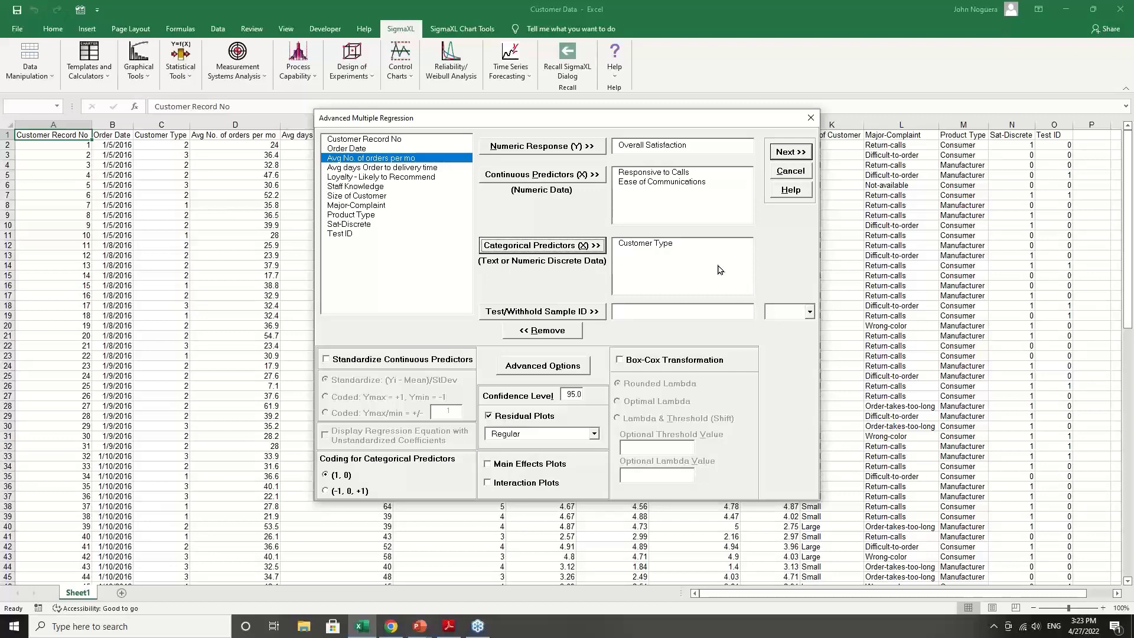
Step: Standardize the continuous predictors and include main effects plots and interaction plots in the regression output
{"action": "left_click", "coordinate": [403, 360]}
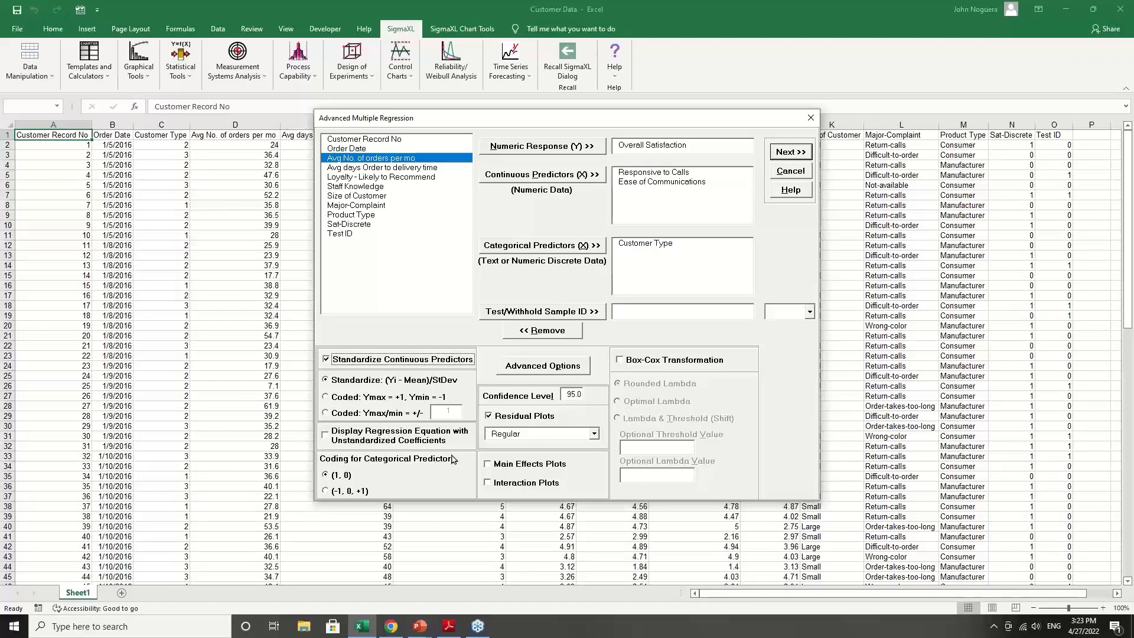
{"action": "left_click", "coordinate": [505, 466]}
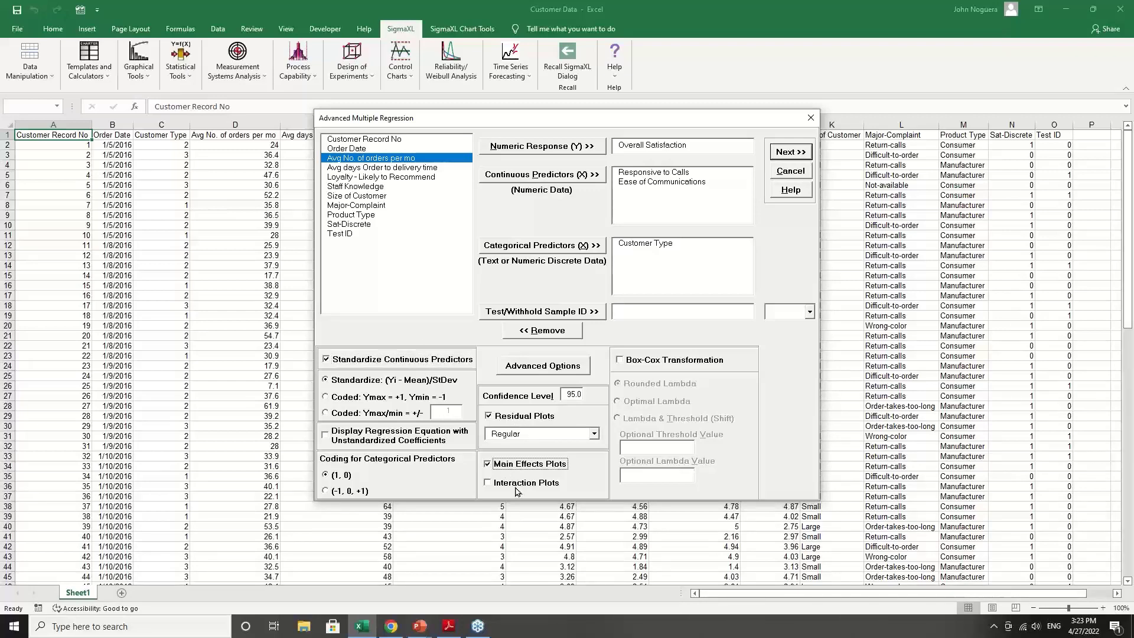
{"action": "left_click", "coordinate": [516, 487]}
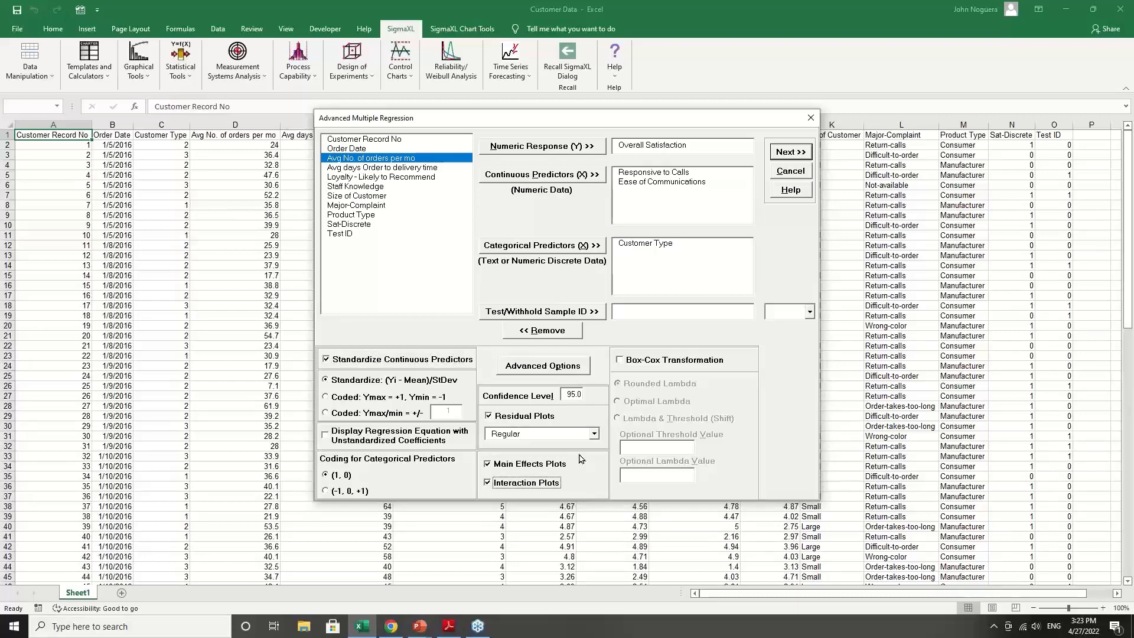
Step: In the advanced regression options, enable K-Fold Cross Validation and Stepwise/Best Subsets Regression
{"action": "left_click", "coordinate": [538, 370]}
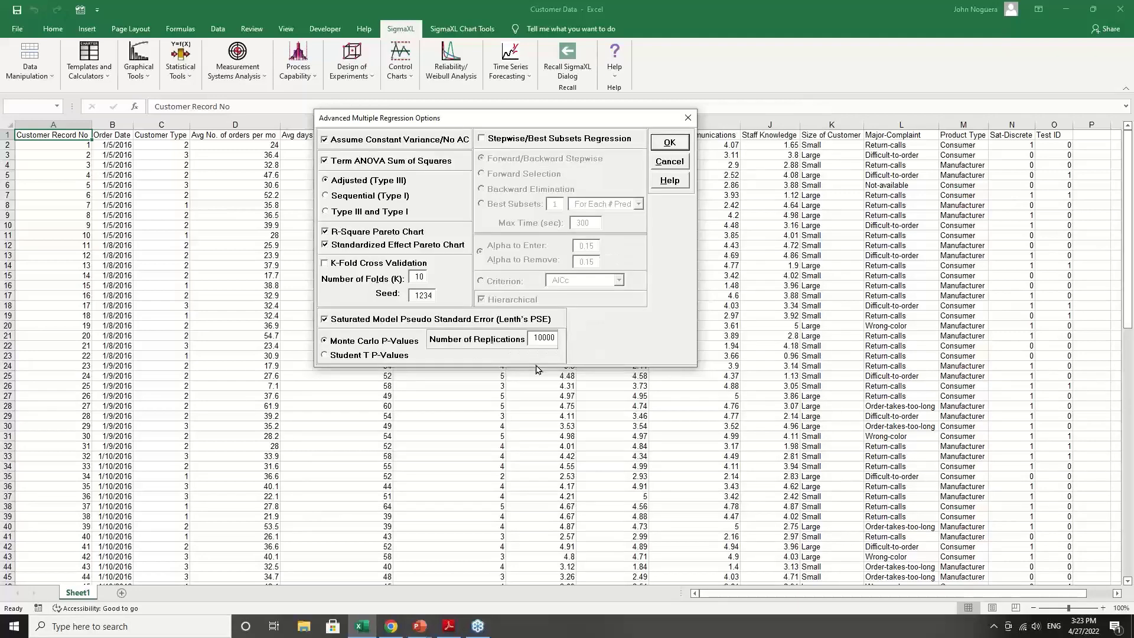
{"action": "left_click", "coordinate": [353, 264]}
{"action": "left_click", "coordinate": [512, 140]}
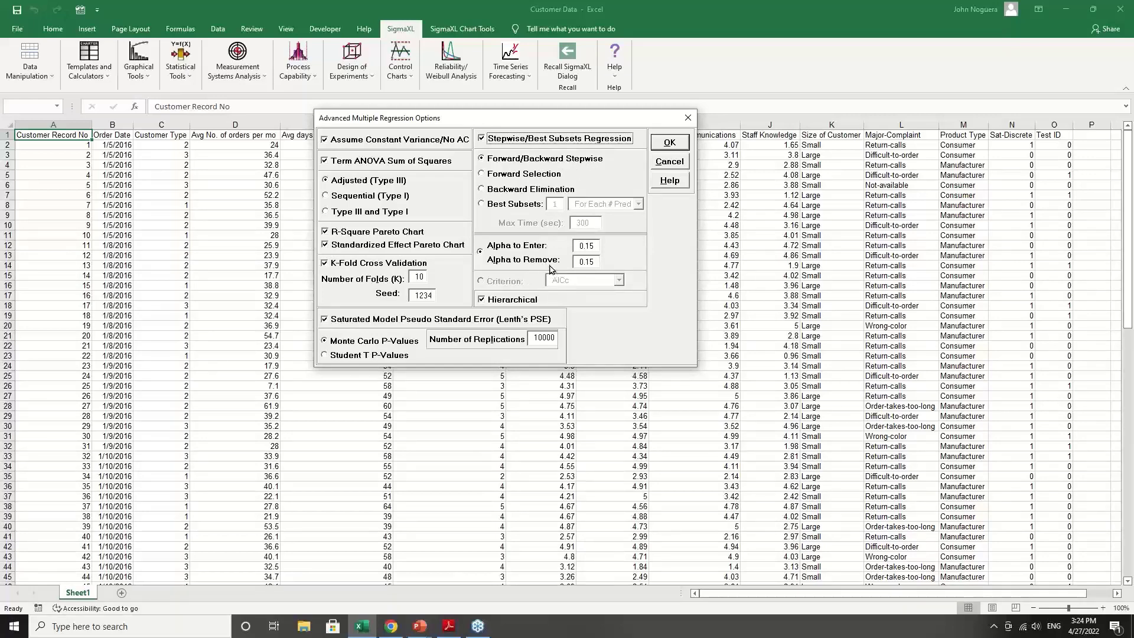
Step: Set the stepwise method to Forward Selection with R-Square Predicted as the criterion, and accept the advanced options
{"action": "left_click", "coordinate": [537, 178]}
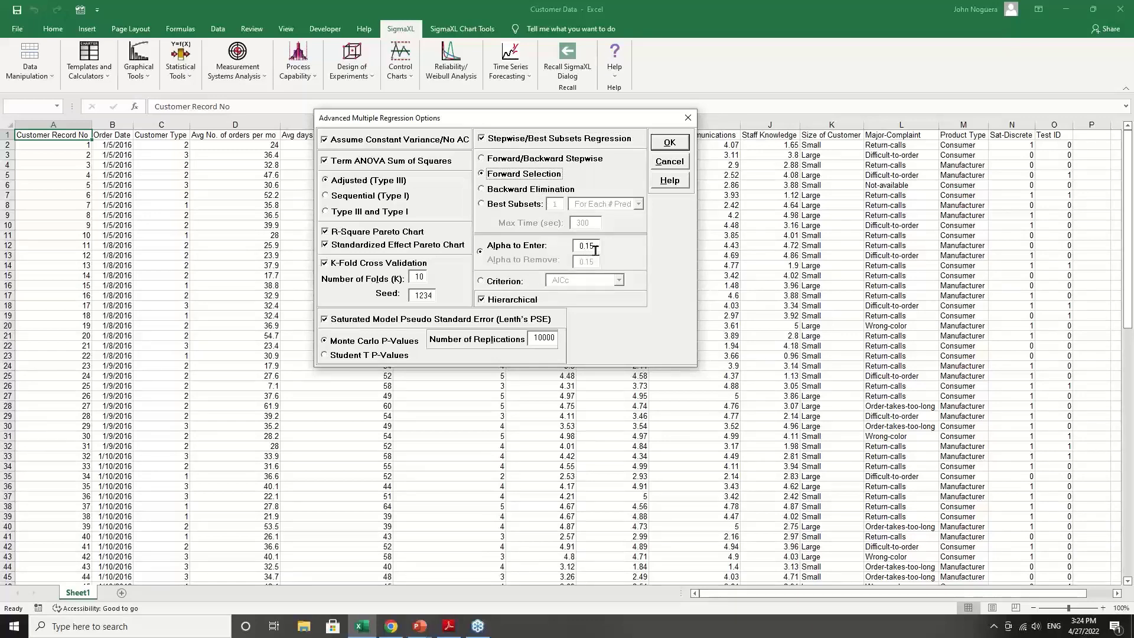
{"action": "left_click", "coordinate": [481, 283]}
{"action": "left_click", "coordinate": [620, 281]}
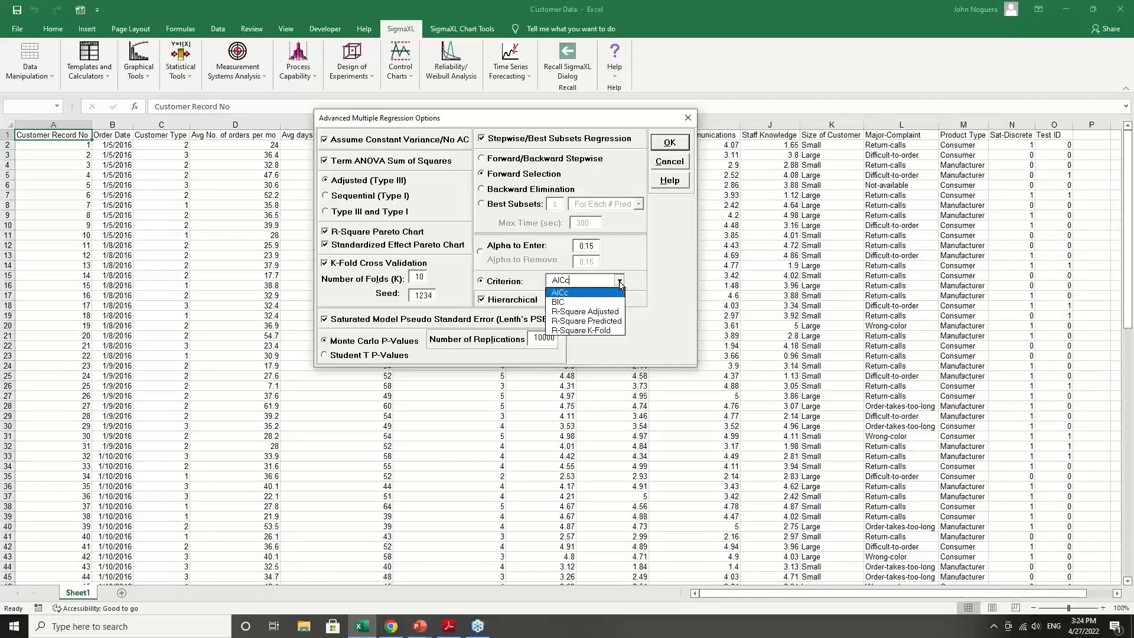
{"action": "left_click", "coordinate": [615, 322]}
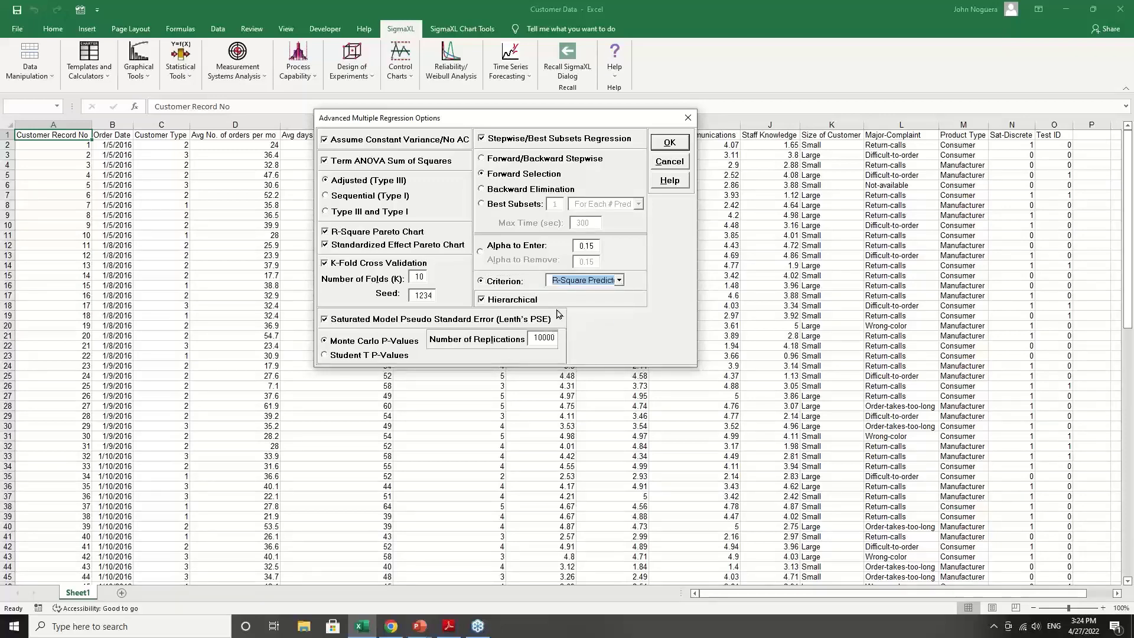
{"action": "left_click", "coordinate": [621, 282]}
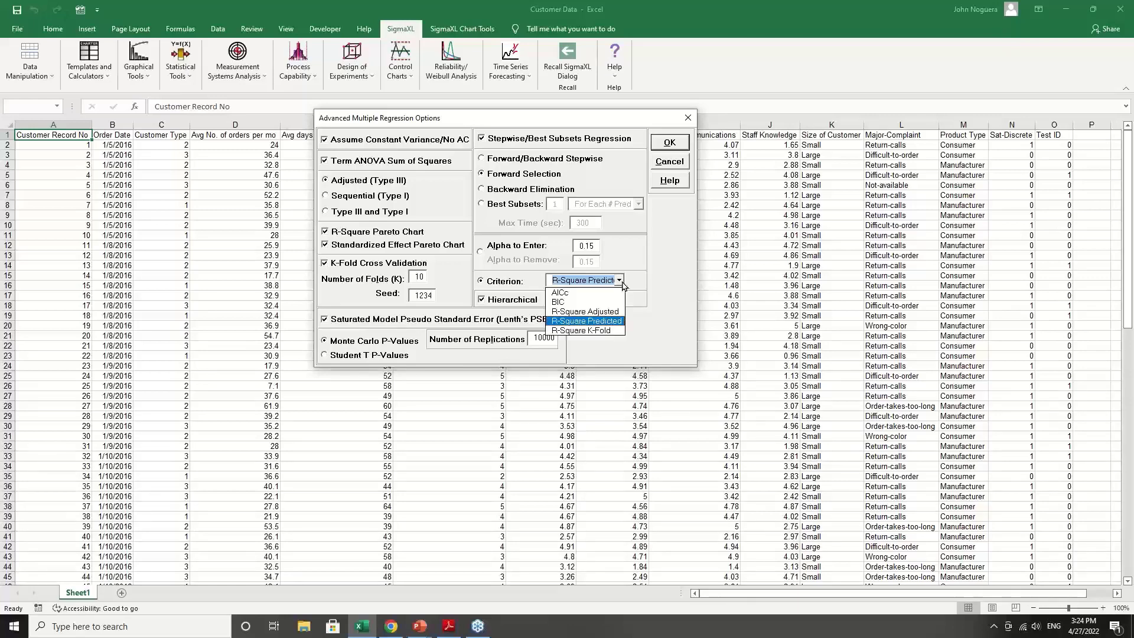
{"action": "left_click", "coordinate": [620, 281]}
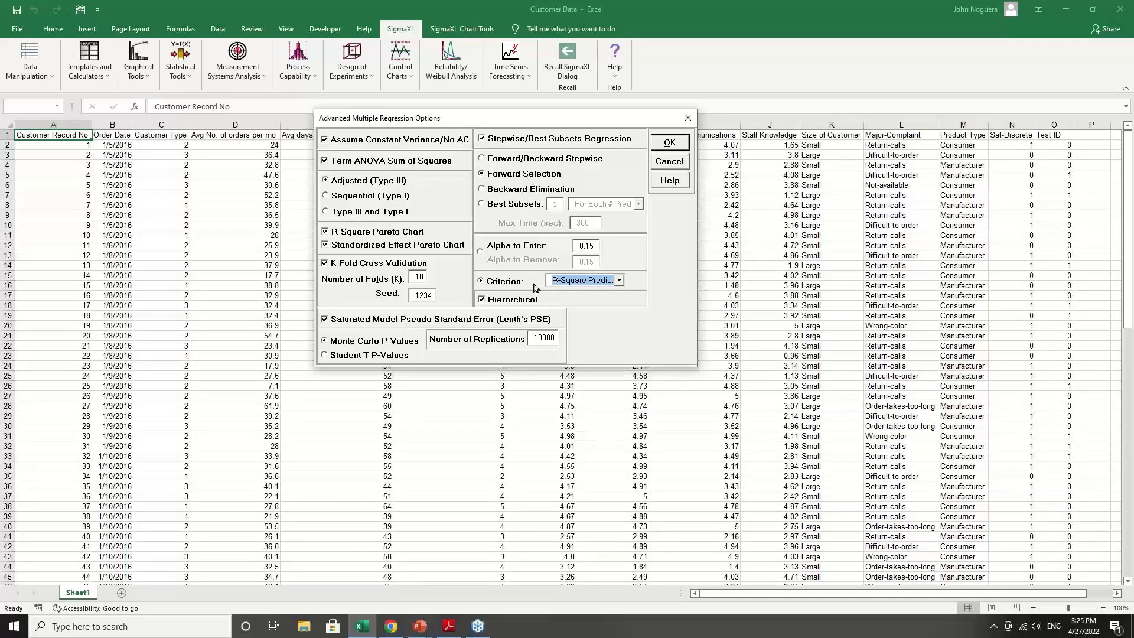
{"action": "left_click", "coordinate": [669, 144]}
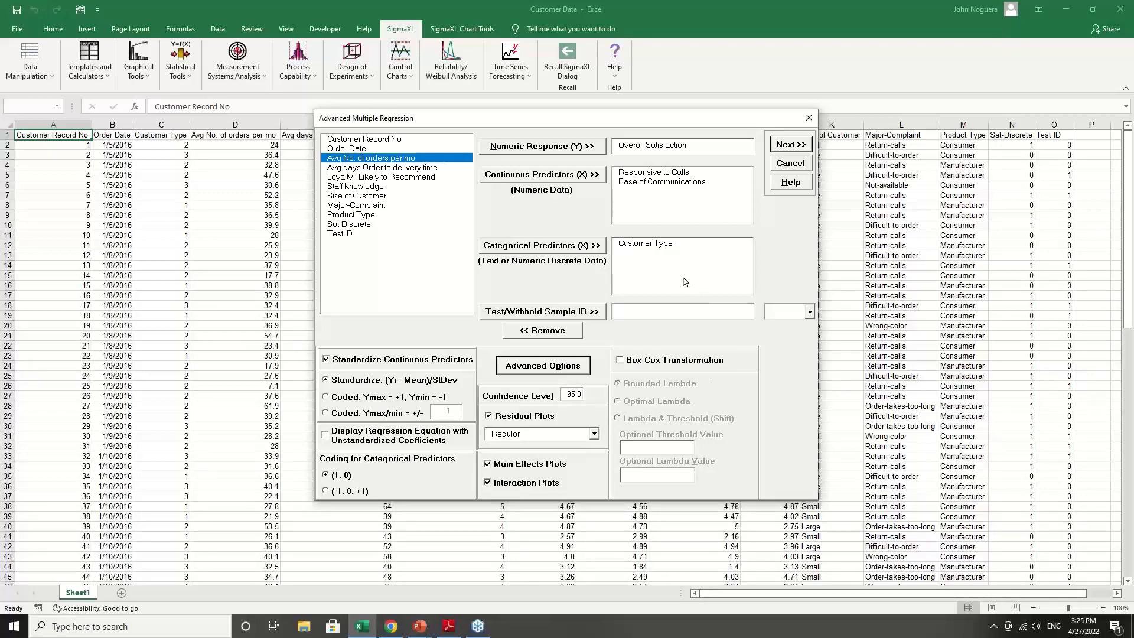
Step: Generate the ME + 2-Way Interactions terms, include all of them in the model, and run the regression
{"action": "left_click", "coordinate": [786, 145]}
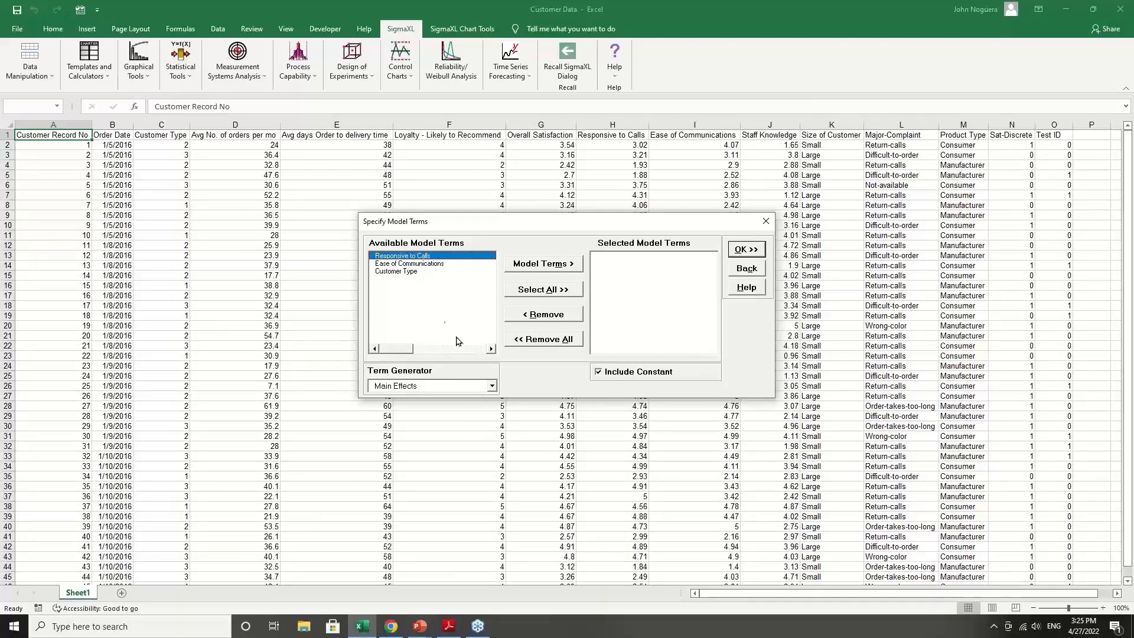
{"action": "left_click", "coordinate": [493, 389]}
{"action": "left_click", "coordinate": [488, 408]}
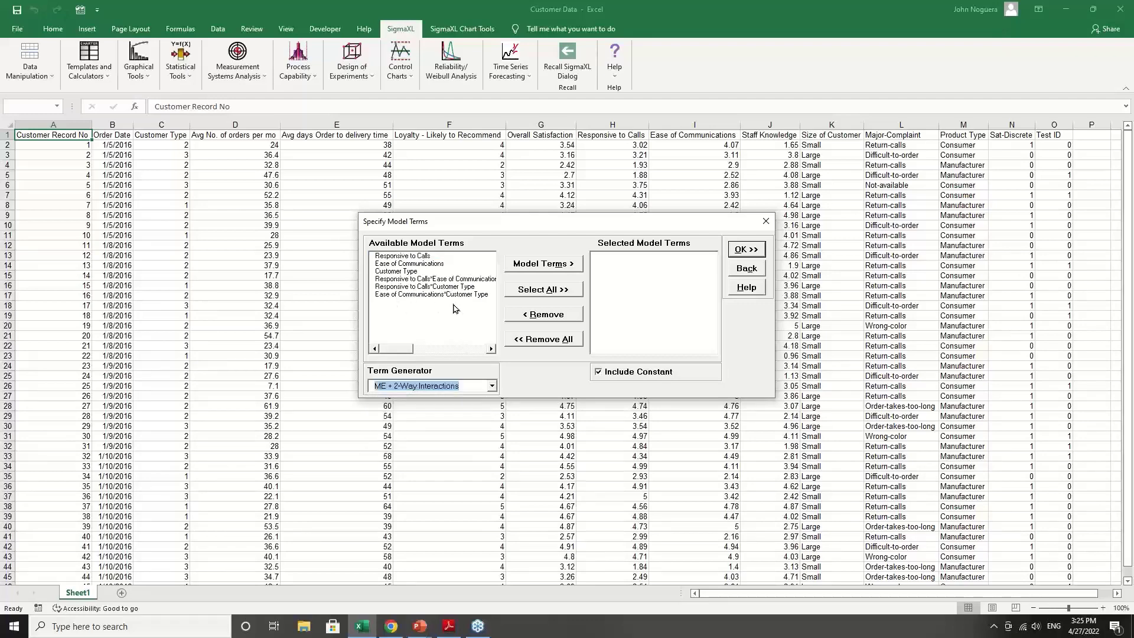
{"action": "left_click", "coordinate": [535, 291]}
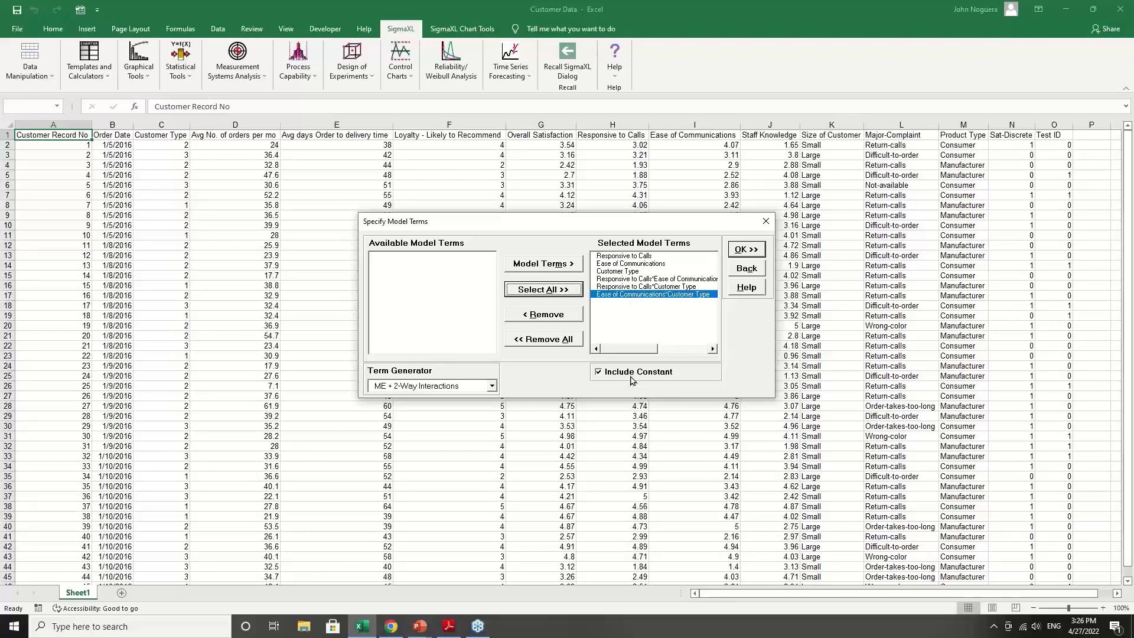
{"action": "left_click", "coordinate": [749, 251]}
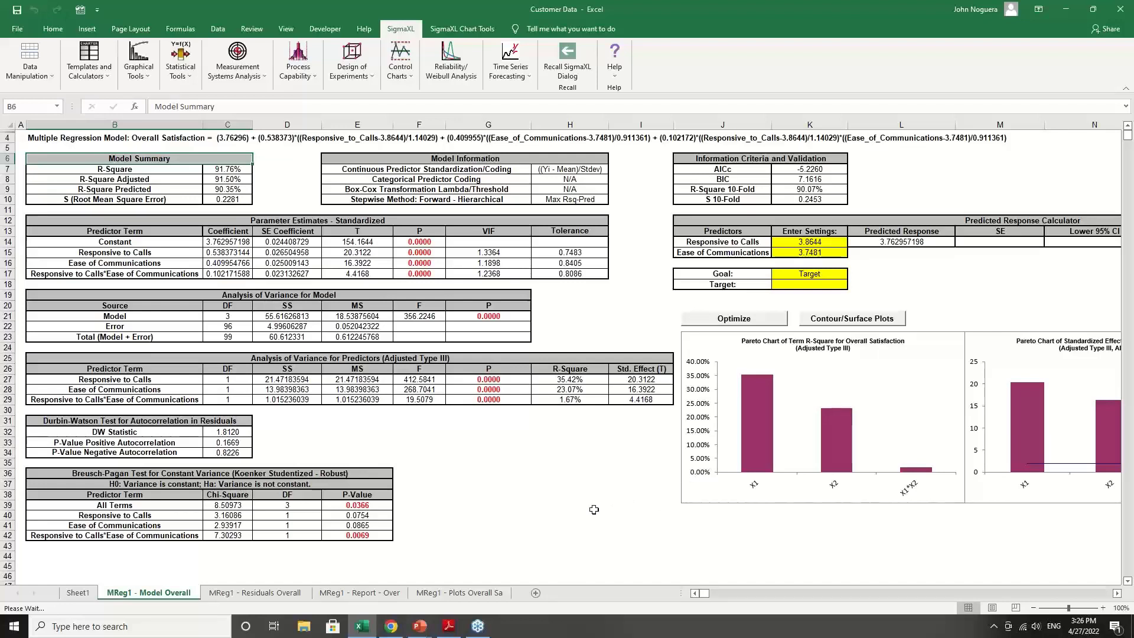
Step: Examine the forward selection report's predictor terms, R-square measures, AICc and condition number, comparing predicted R-square at steps 3 to 5
{"action": "left_click", "coordinate": [345, 593]}
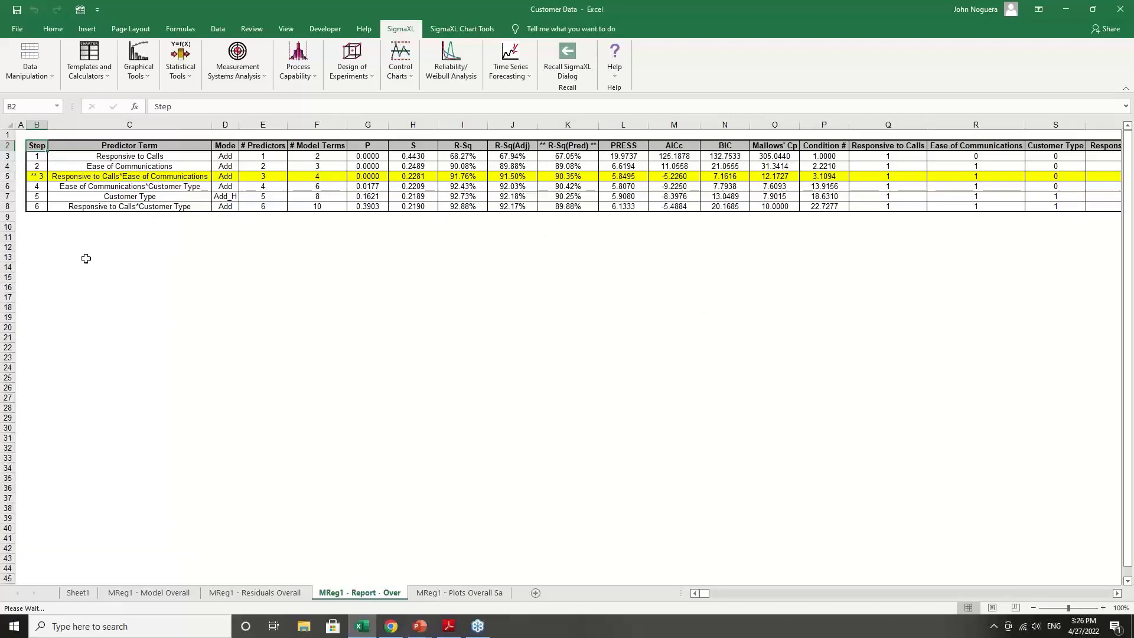
{"action": "left_click", "coordinate": [65, 157]}
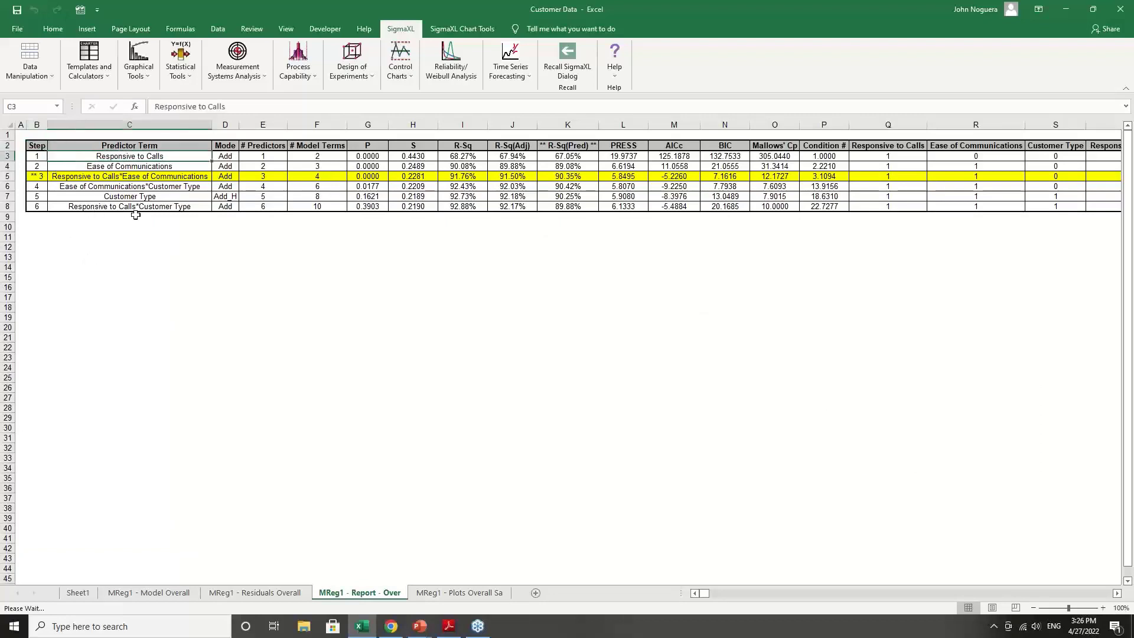
{"action": "left_click", "coordinate": [326, 157]}
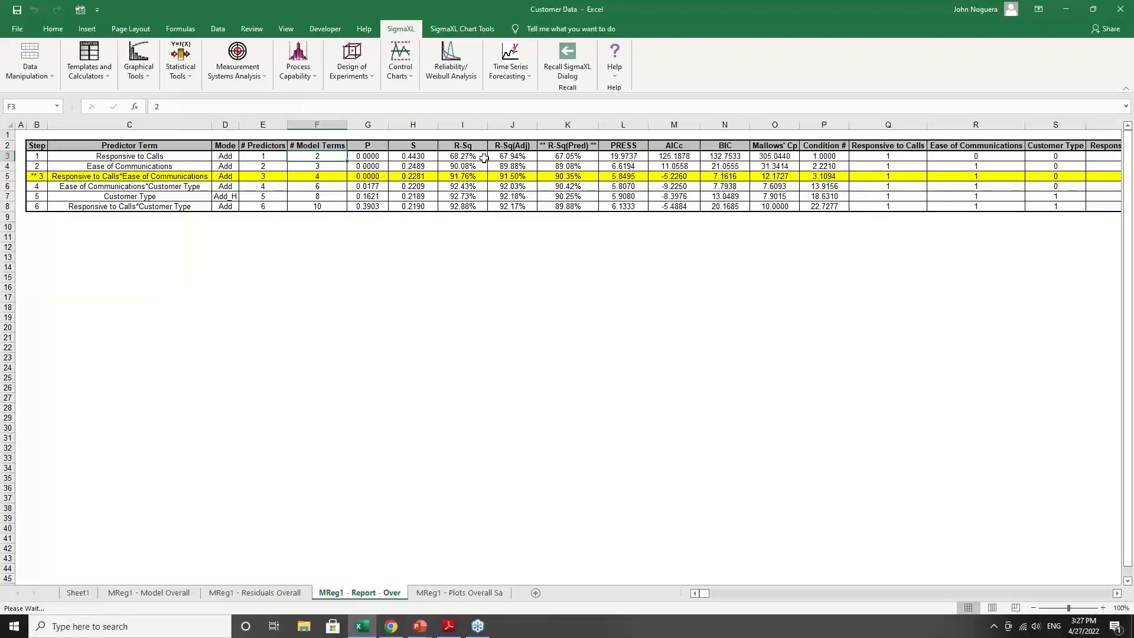
{"action": "left_click", "coordinate": [472, 157]}
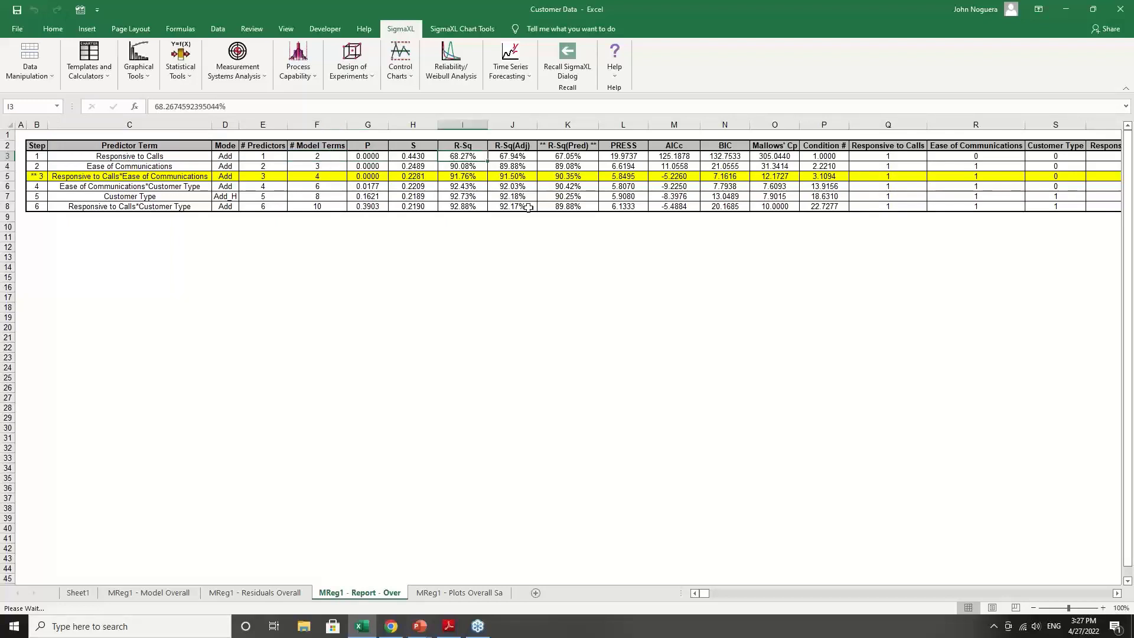
{"action": "left_click", "coordinate": [525, 159]}
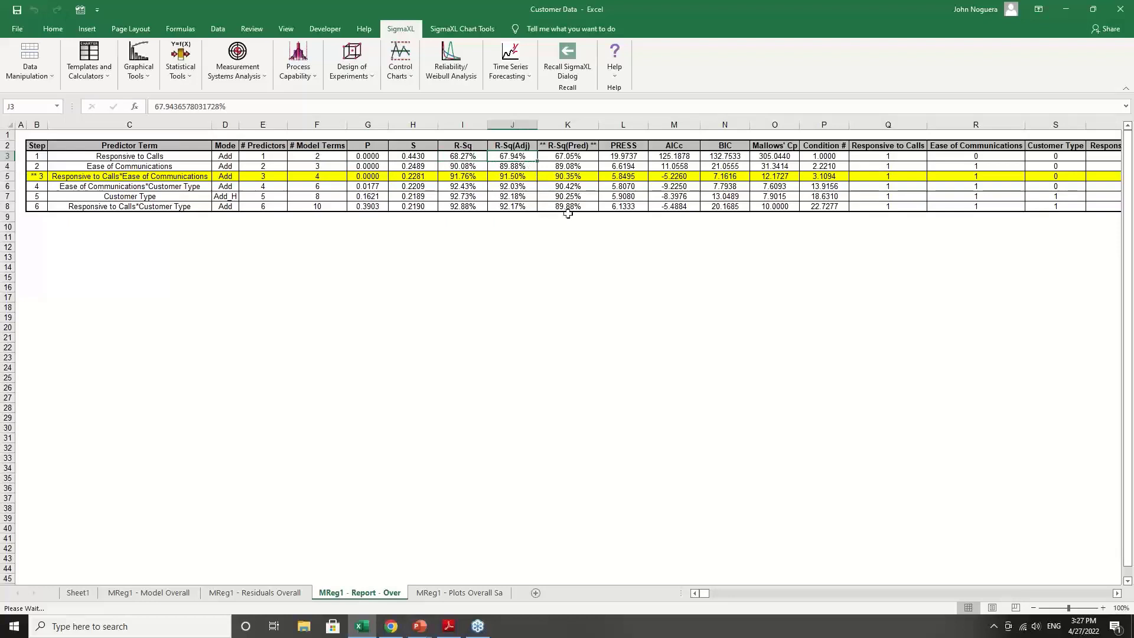
{"action": "left_click", "coordinate": [581, 158]}
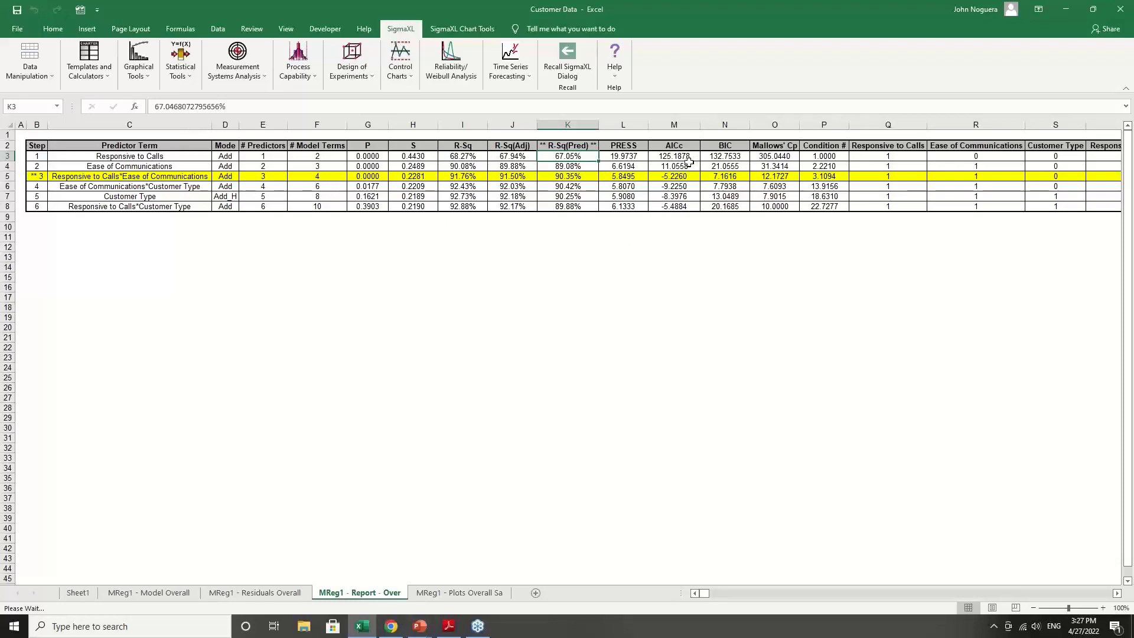
{"action": "left_click", "coordinate": [686, 158]}
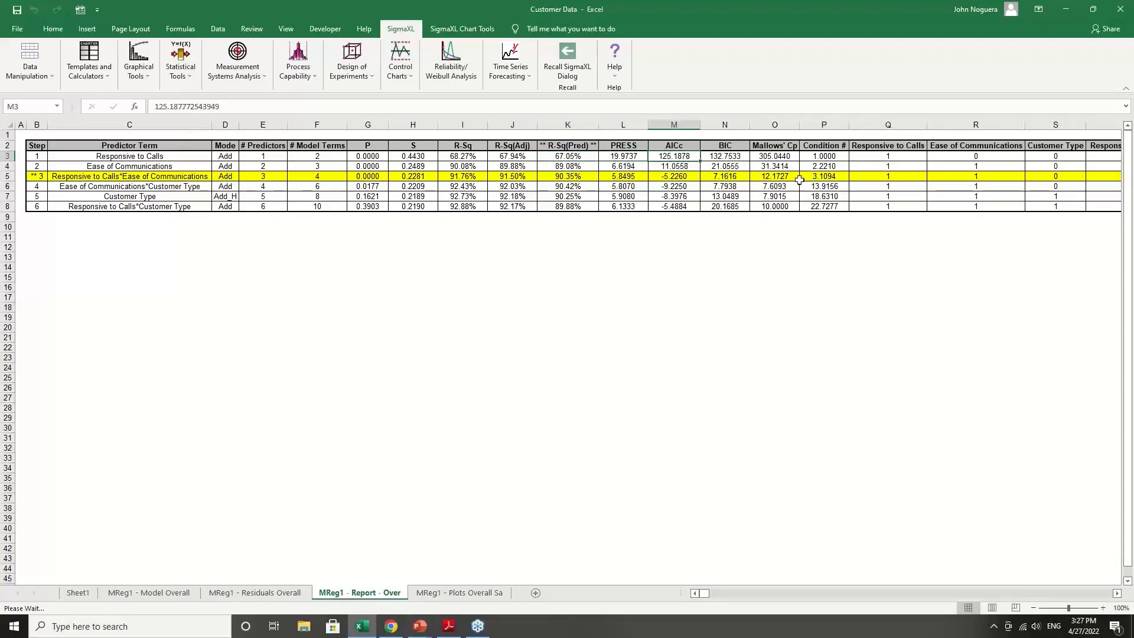
{"action": "left_click", "coordinate": [829, 155]}
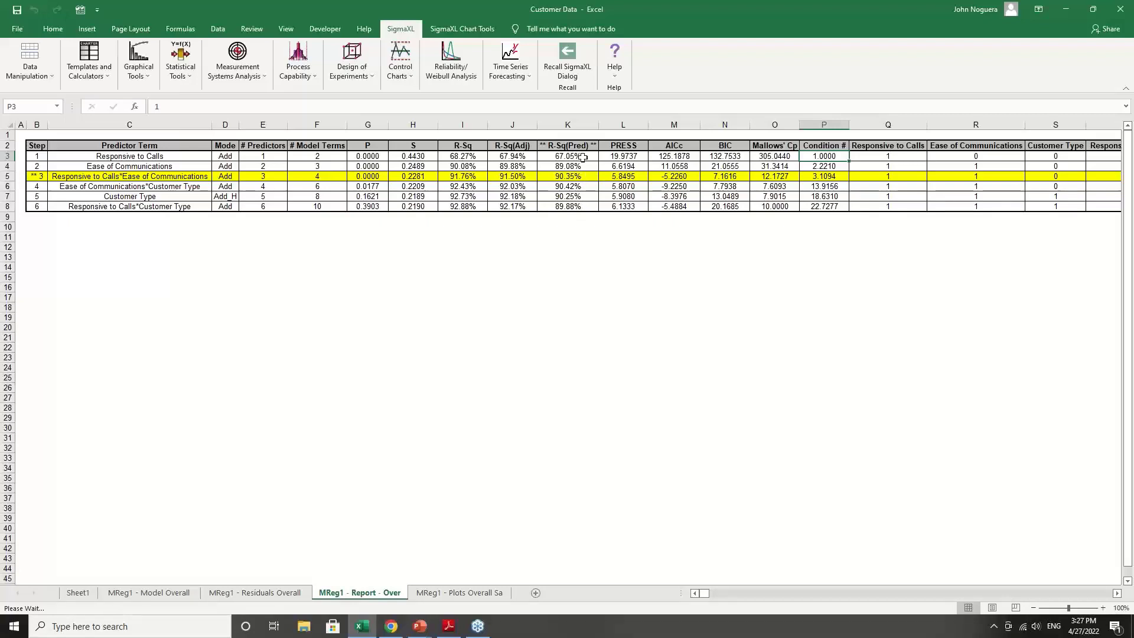
{"action": "left_click", "coordinate": [589, 188]}
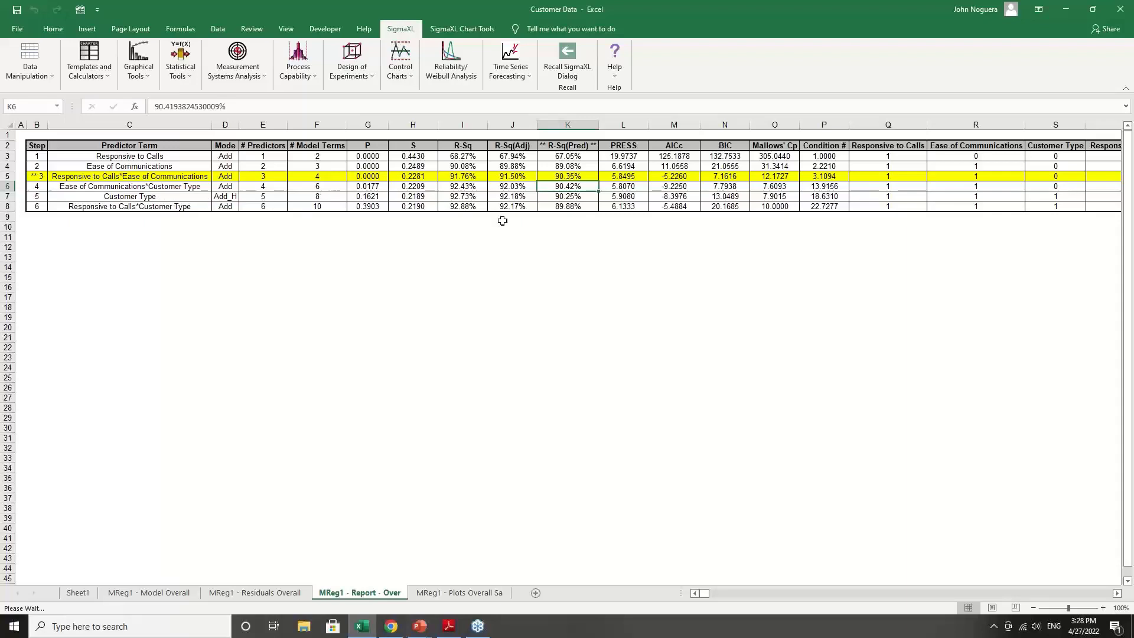
{"action": "left_click", "coordinate": [587, 196]}
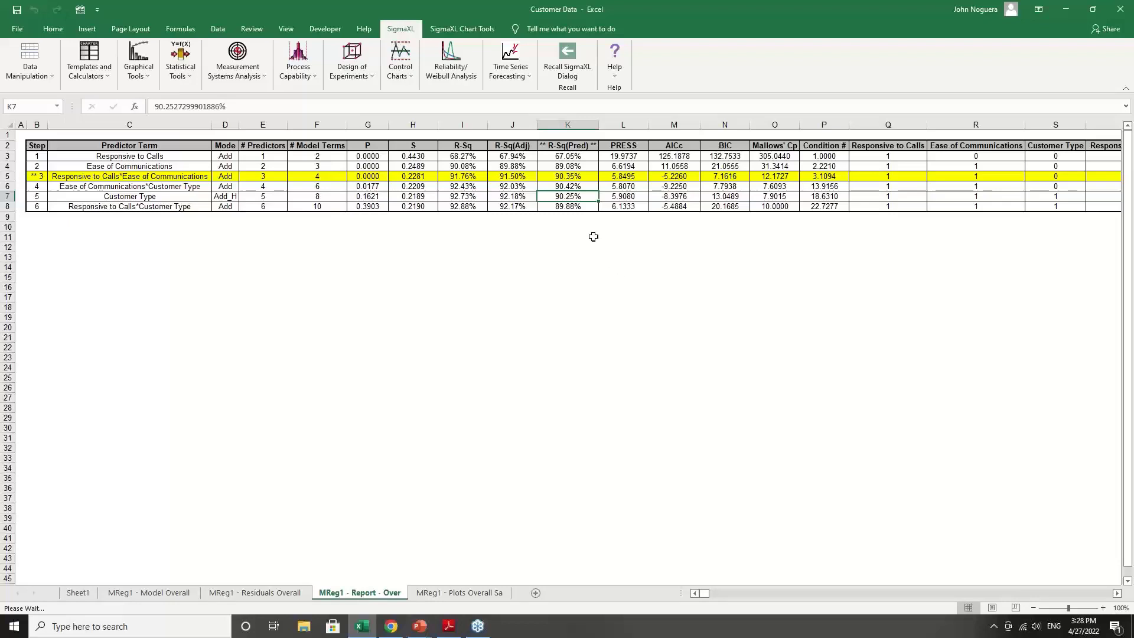
{"action": "left_click", "coordinate": [589, 178]}
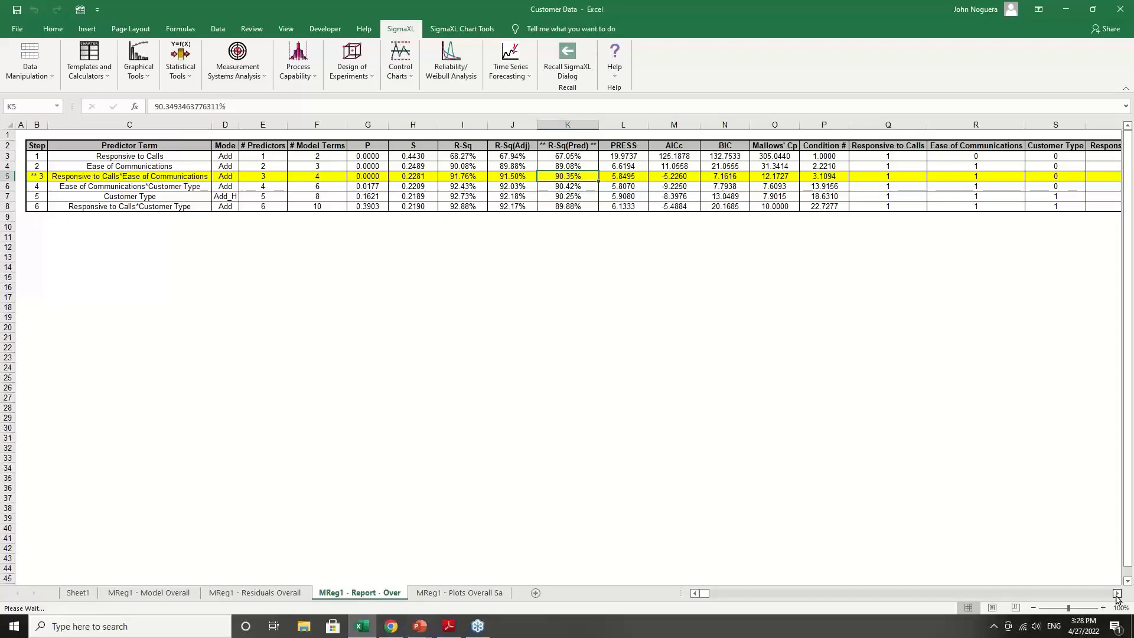
Step: Review the report's term inclusion columns and the model listed for each step, and return to its first columns
{"action": "left_click_drag", "start_coordinate": [1117, 594], "coordinate": [1116, 594]}
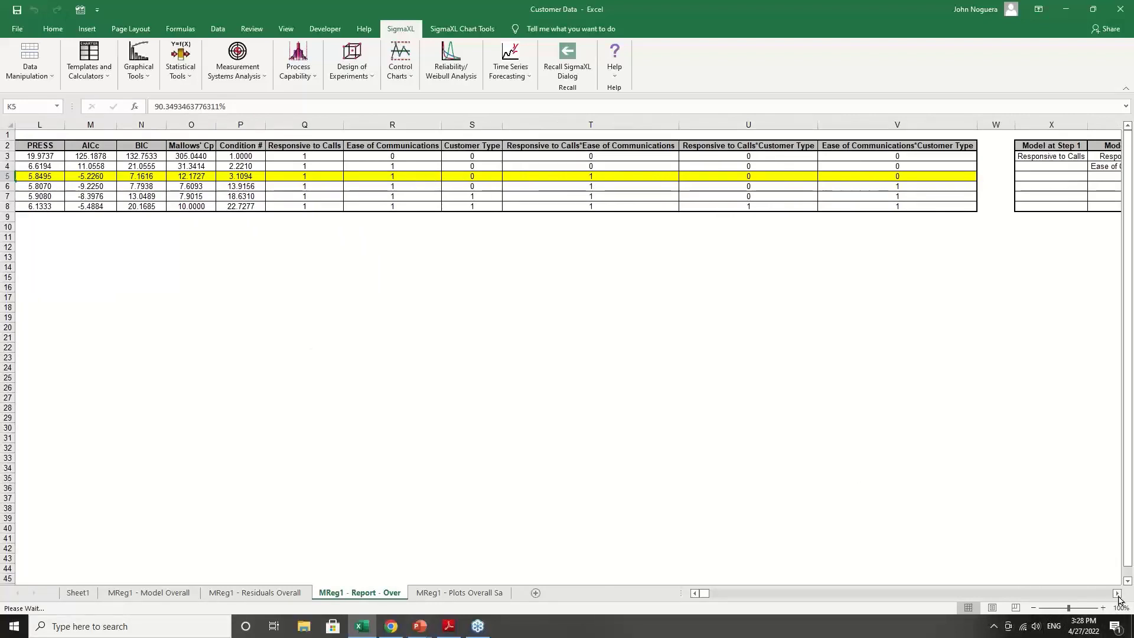
{"action": "left_click_drag", "start_coordinate": [1118, 599], "coordinate": [1119, 598]}
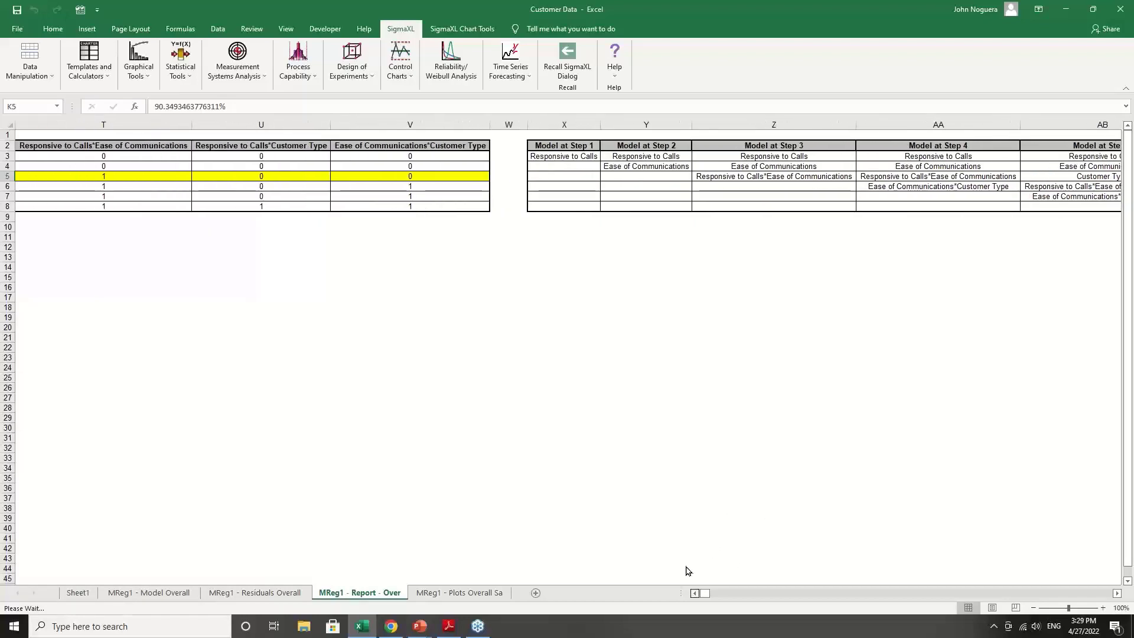
{"action": "left_click", "coordinate": [694, 594]}
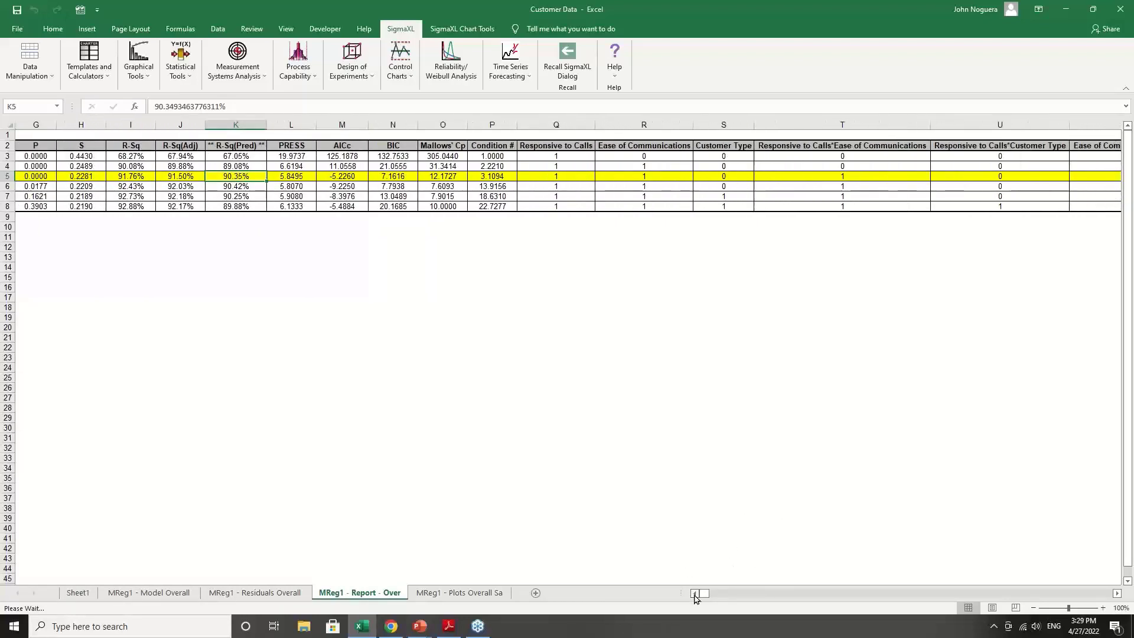
{"action": "left_click", "coordinate": [695, 594]}
{"action": "left_click", "coordinate": [695, 594]}
{"action": "left_click", "coordinate": [695, 594]}
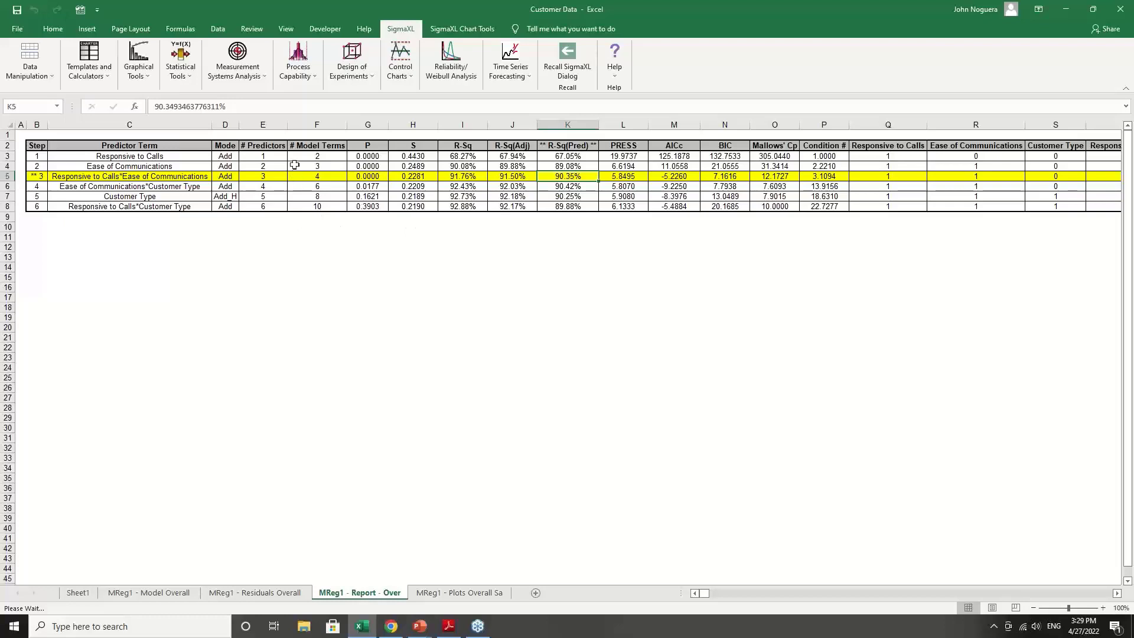
Step: Compare the number of model terms, Mallows' Cp, BIC and AICc between steps, and return to the MReg1 model sheet
{"action": "left_click", "coordinate": [296, 196]}
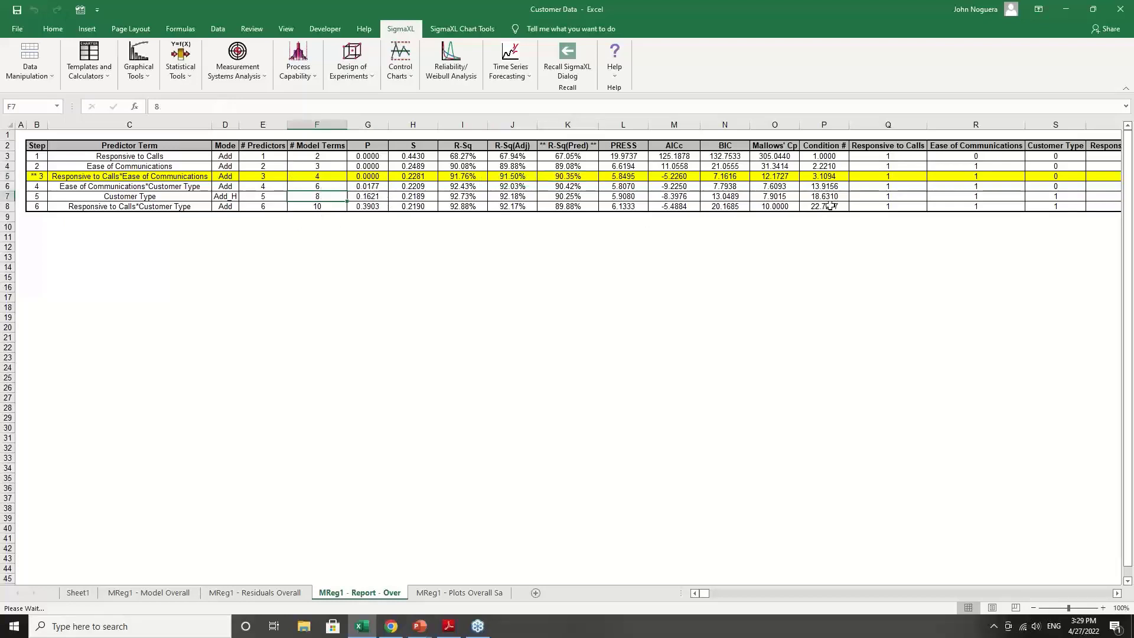
{"action": "left_click", "coordinate": [775, 196]}
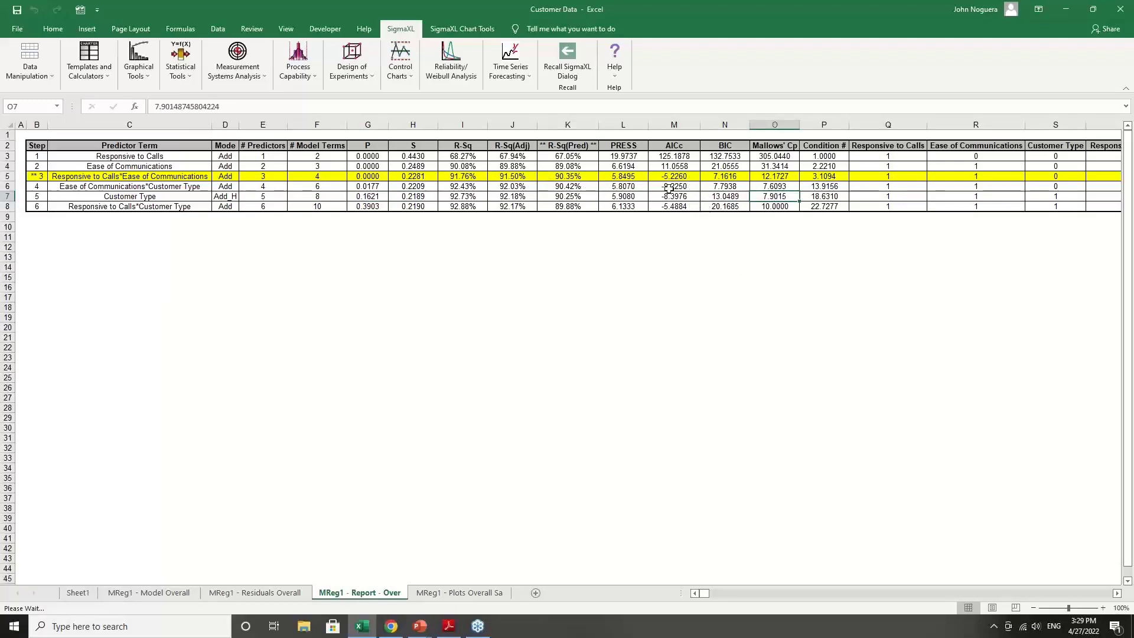
{"action": "left_click", "coordinate": [734, 177]}
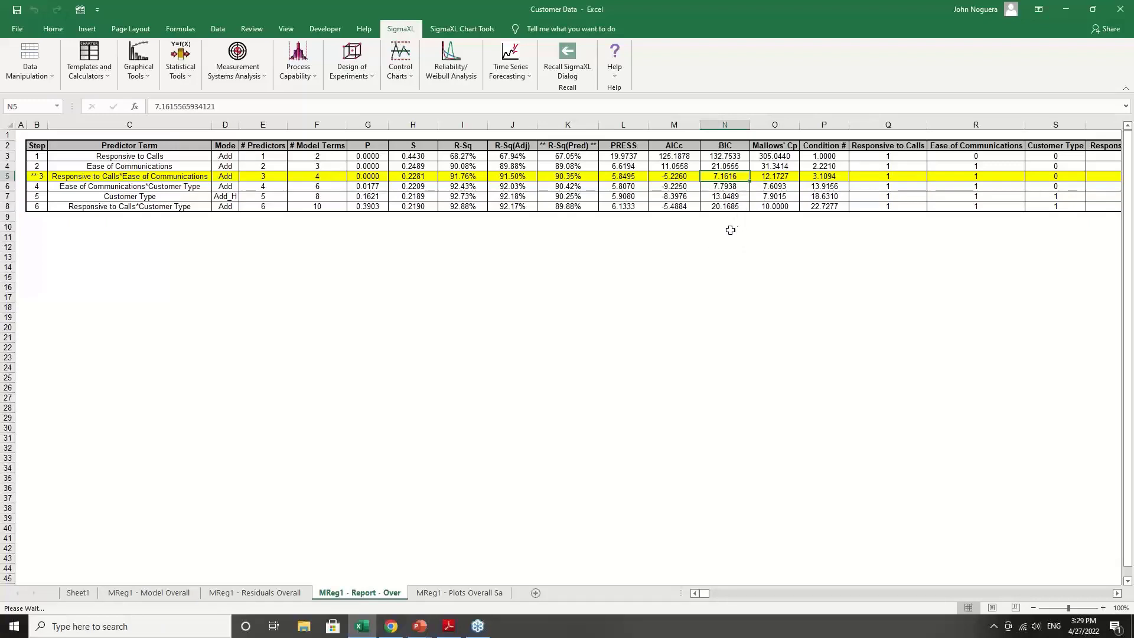
{"action": "left_click", "coordinate": [663, 199]}
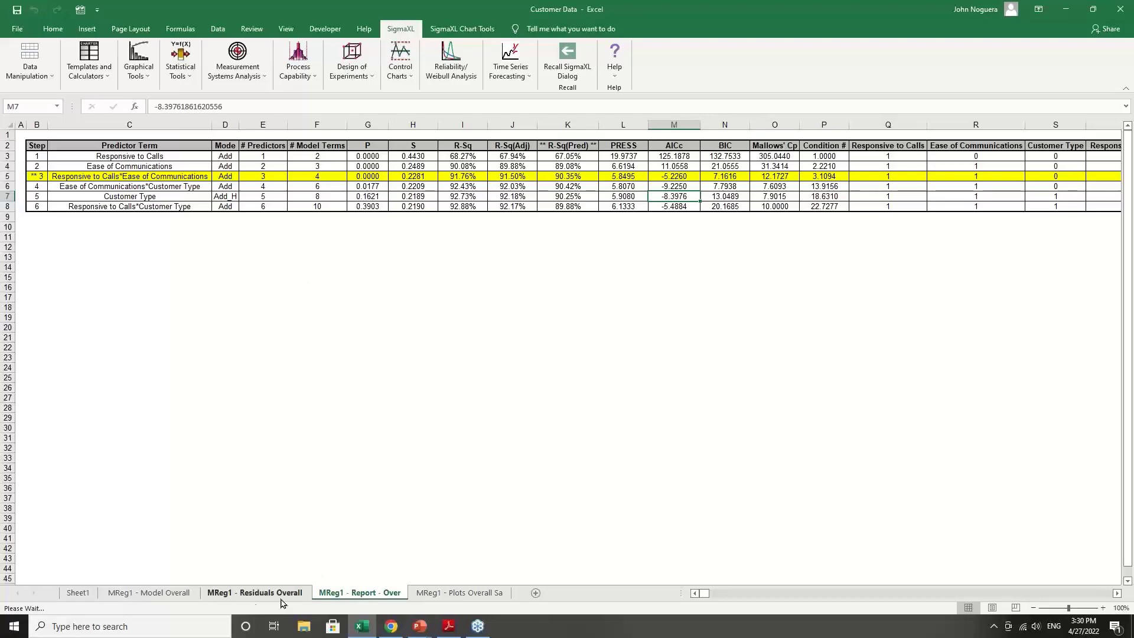
{"action": "left_click", "coordinate": [172, 599]}
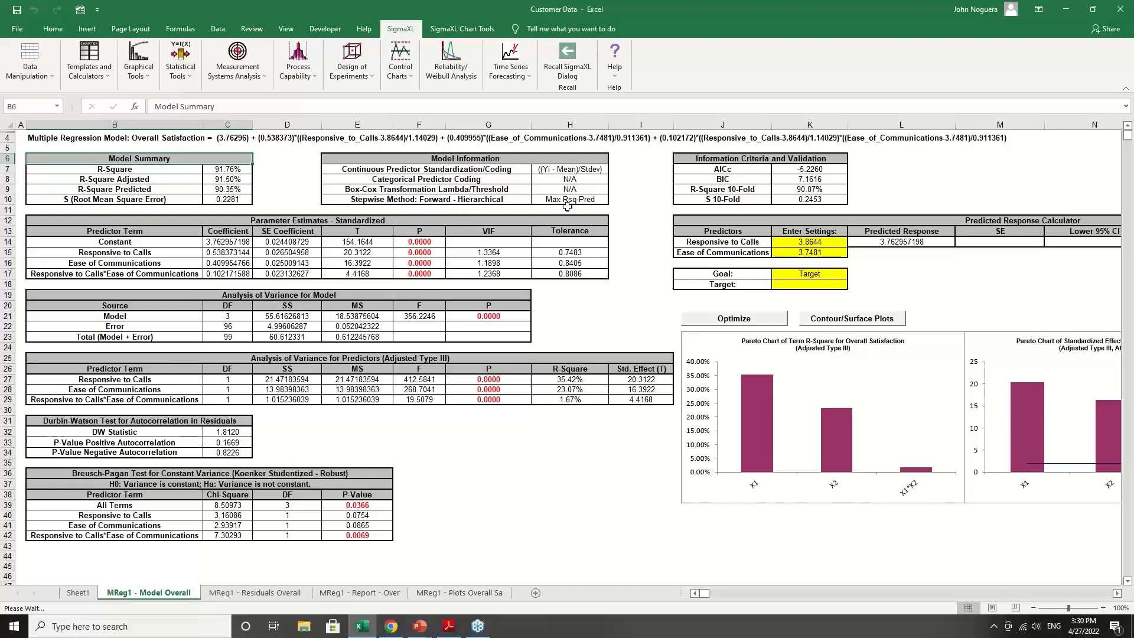
Step: Recall the Advanced Multiple Regression dialog, switch to Best Subsets with the AICc criterion, and rerun with the same model terms
{"action": "left_click", "coordinate": [592, 200]}
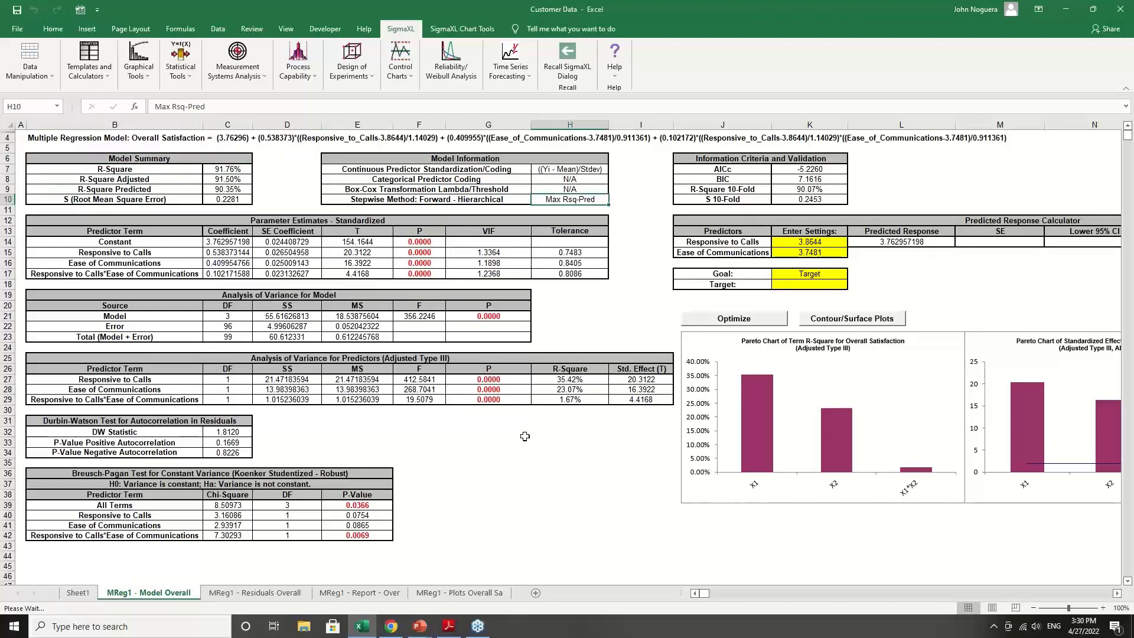
{"action": "left_click", "coordinate": [561, 69]}
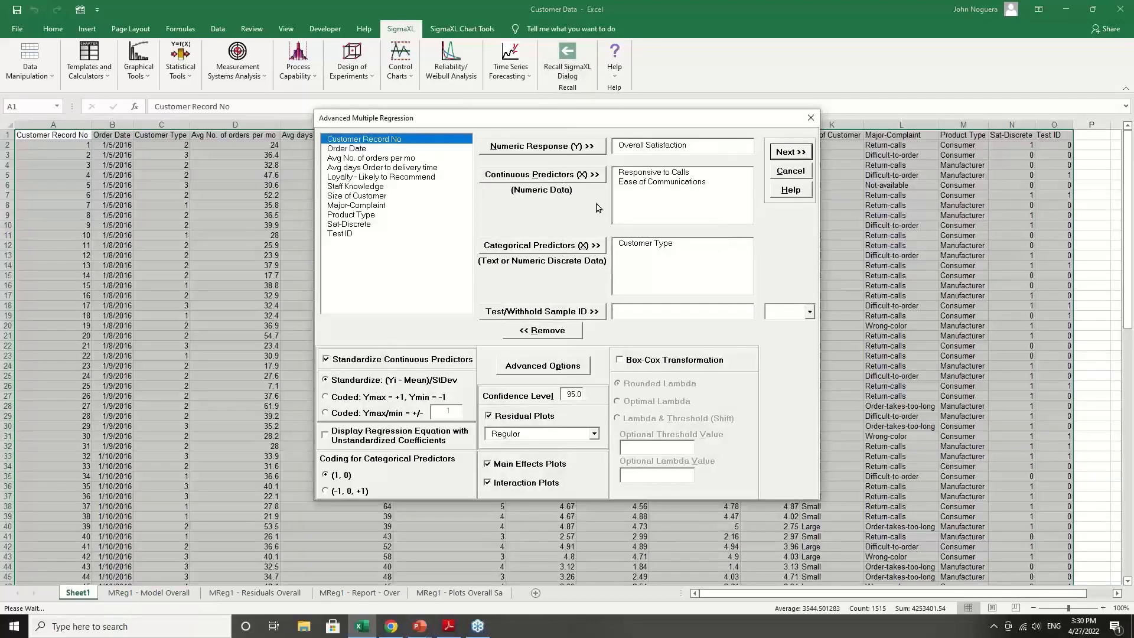
{"action": "left_click", "coordinate": [540, 369]}
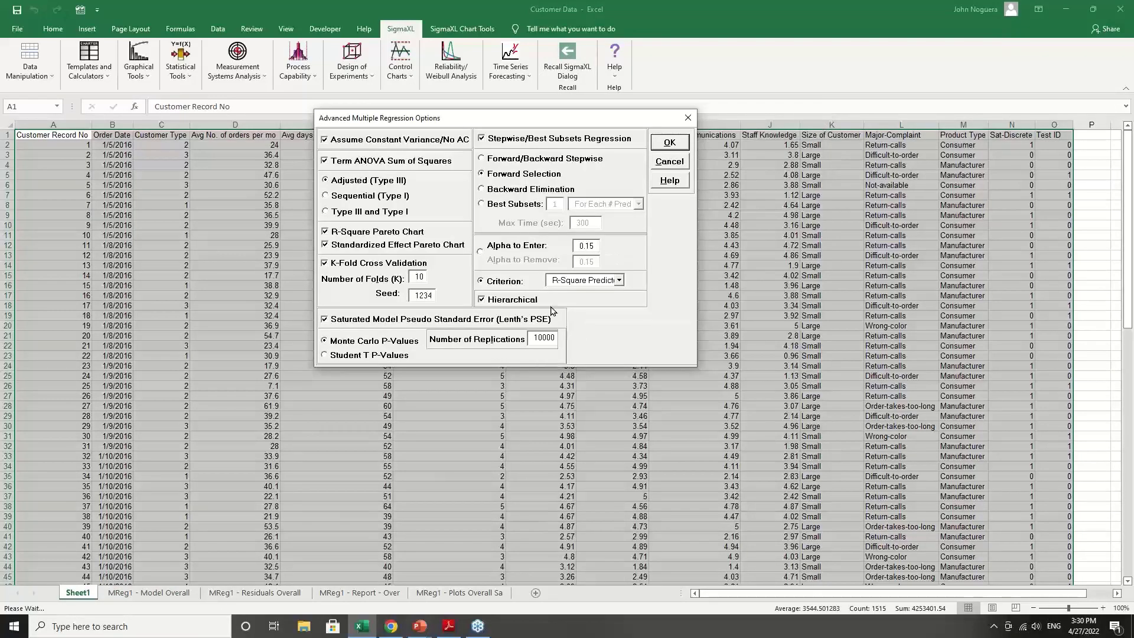
{"action": "left_click", "coordinate": [501, 208]}
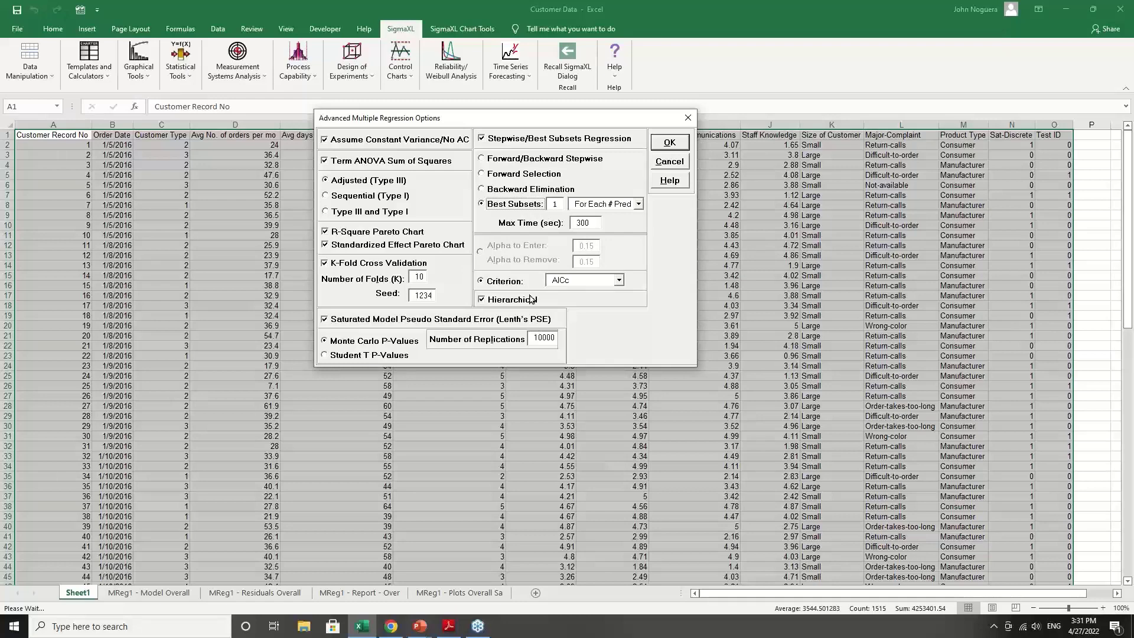
{"action": "left_click", "coordinate": [620, 281]}
{"action": "left_click", "coordinate": [623, 282]}
{"action": "left_click", "coordinate": [670, 143]}
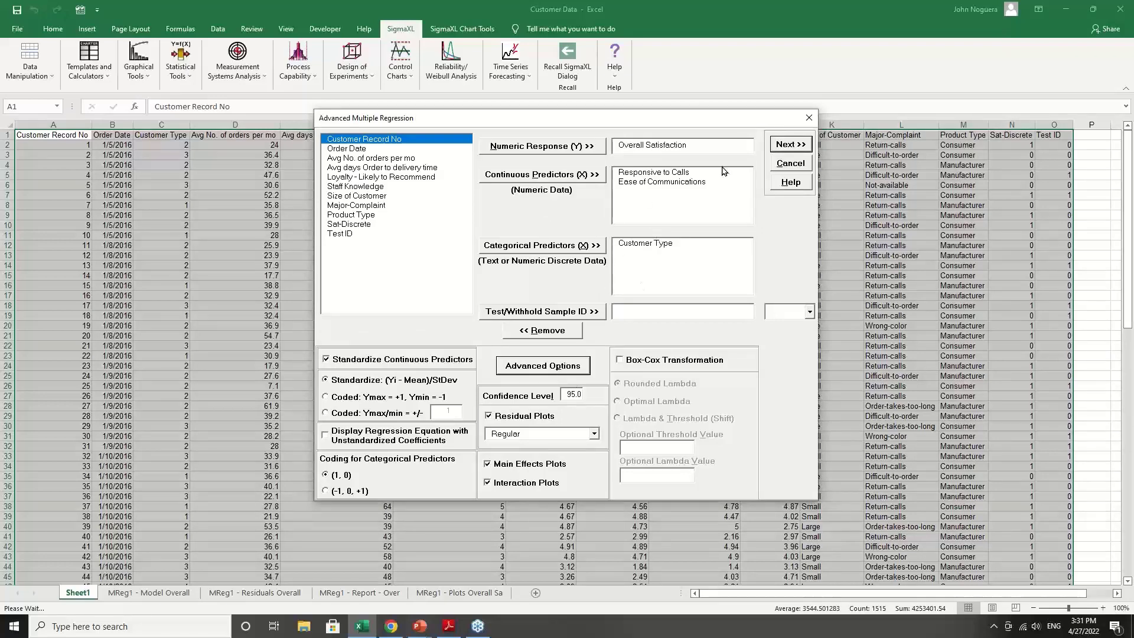
{"action": "left_click", "coordinate": [785, 146]}
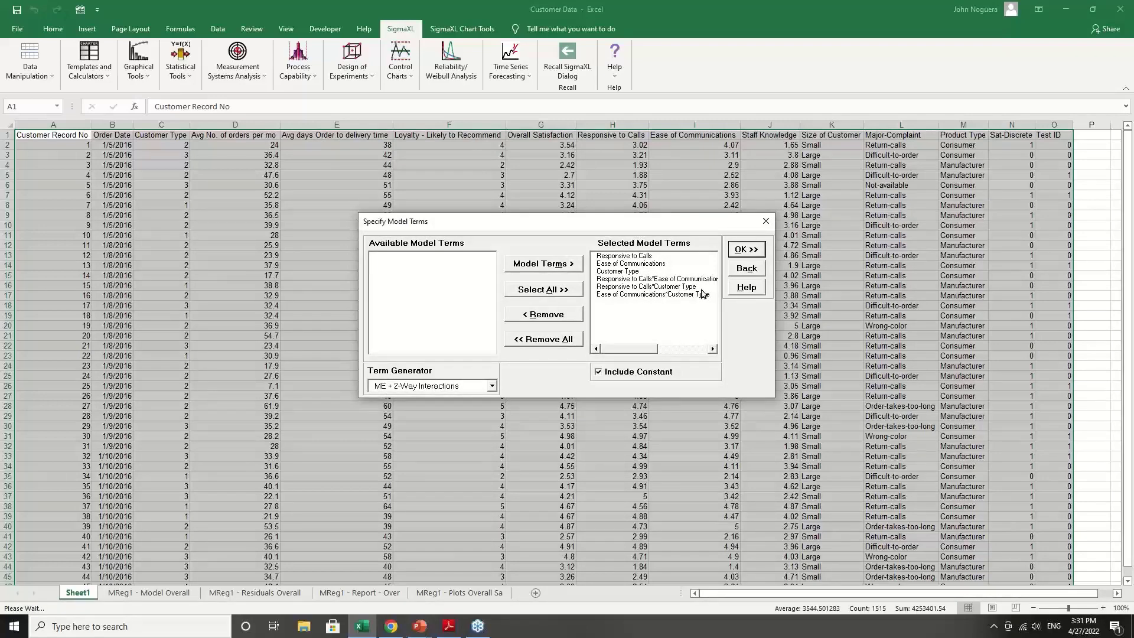
{"action": "left_click", "coordinate": [735, 251]}
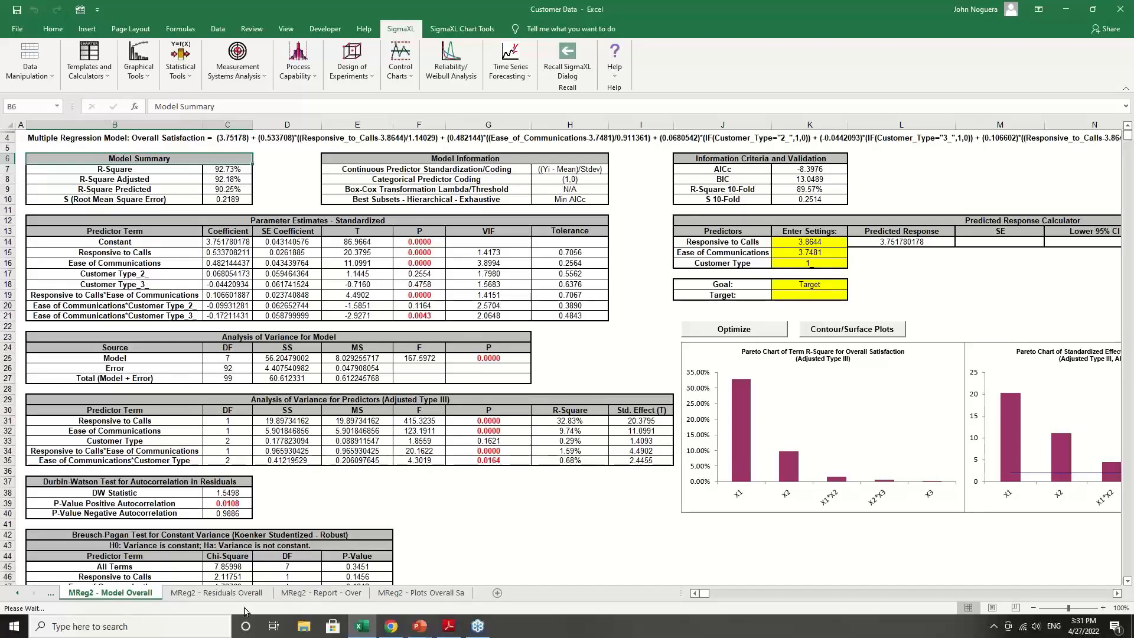
Step: Examine the MReg2 report's AICc and predicted R-square for the highlighted model, and review the terms listed for Models 5 and 6
{"action": "left_click", "coordinate": [325, 593]}
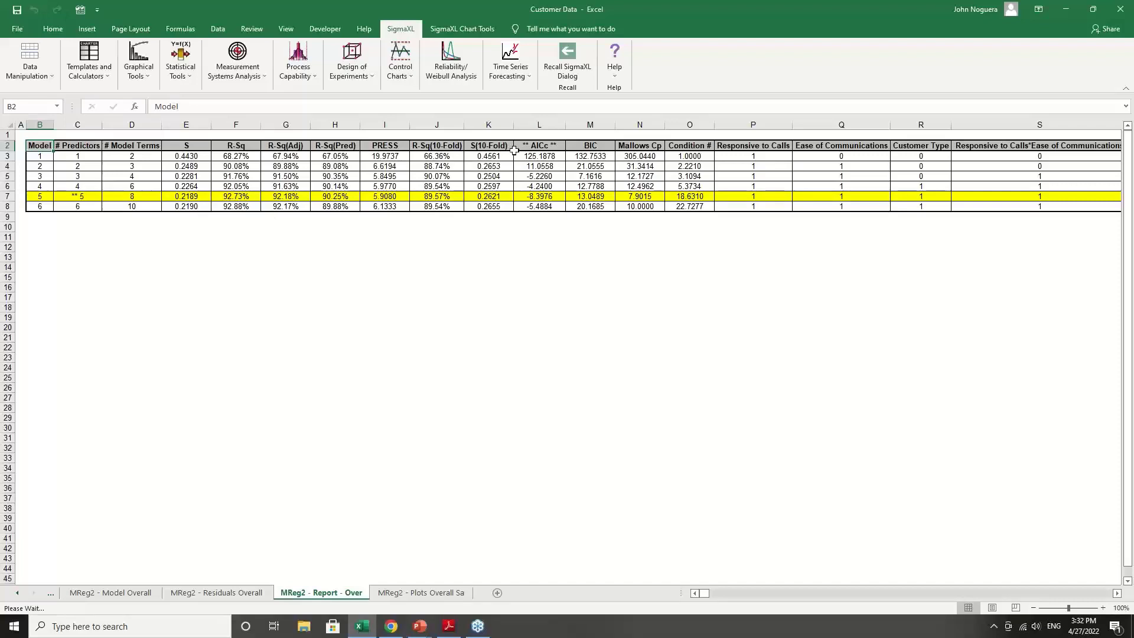
{"action": "left_click", "coordinate": [560, 199]}
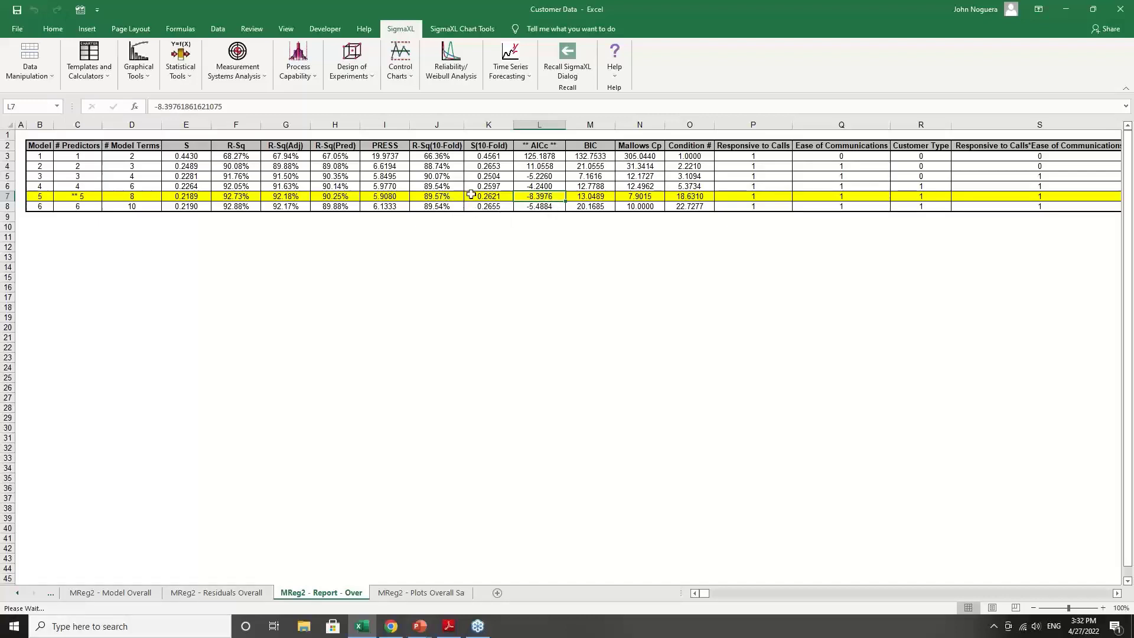
{"action": "left_click", "coordinate": [344, 197]}
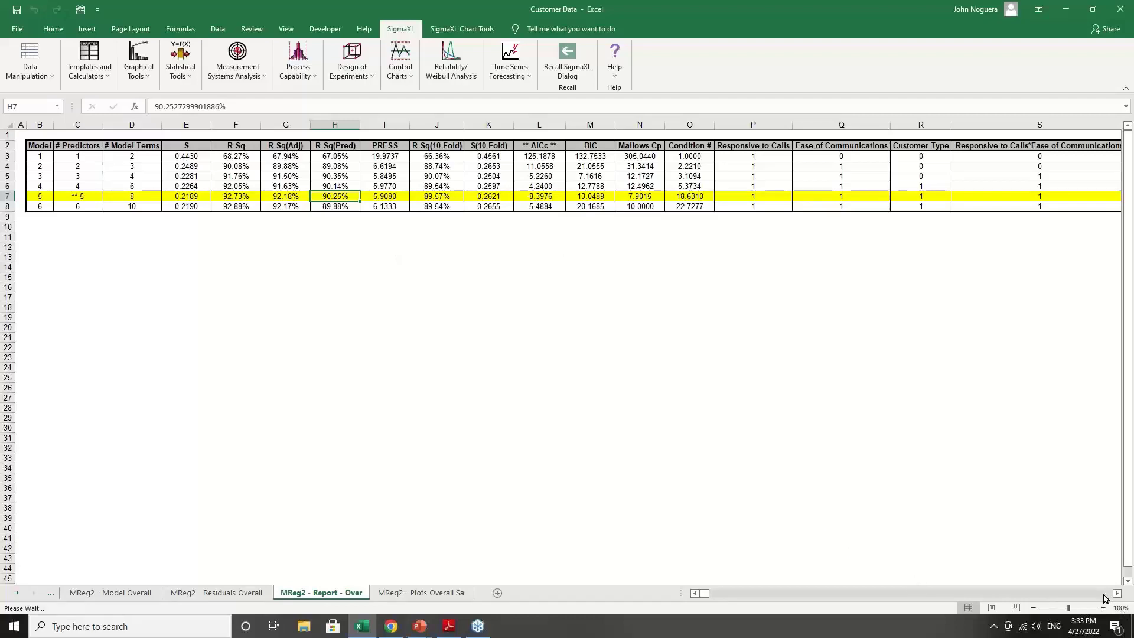
{"action": "scroll", "coordinate": [1103, 598], "scroll_direction": "right", "scroll_amount": 10}
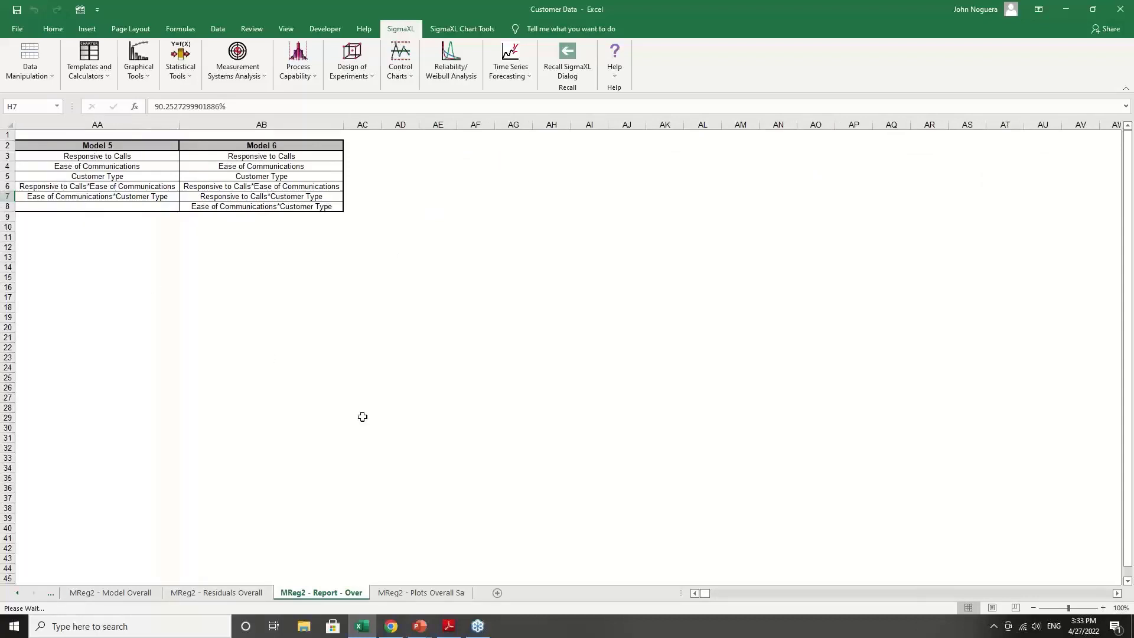
{"action": "left_click", "coordinate": [696, 593]}
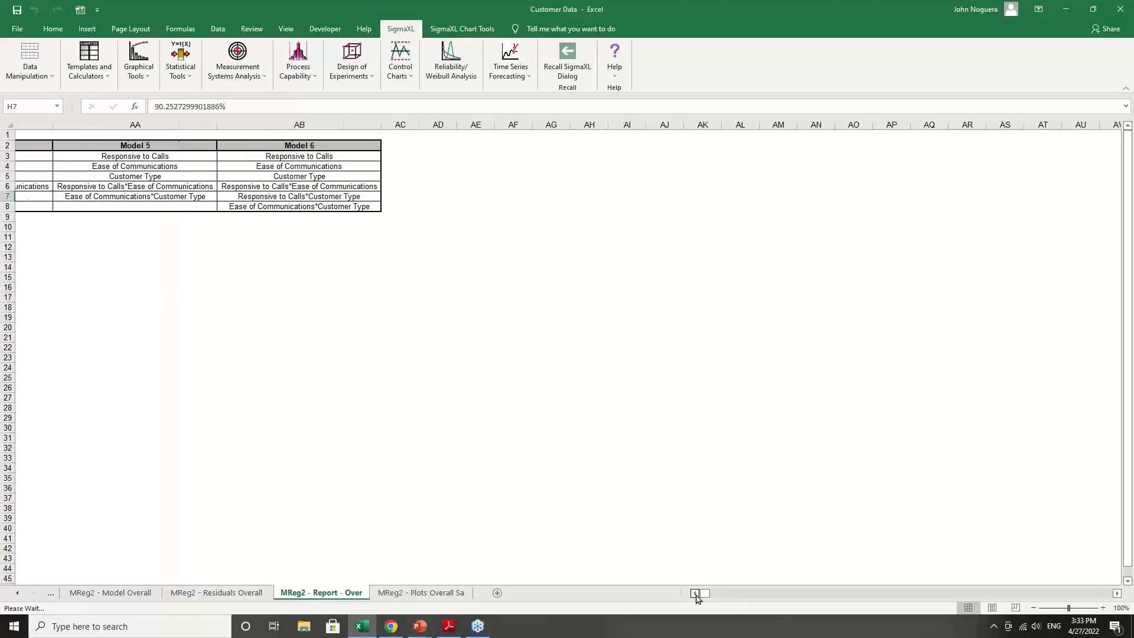
{"action": "left_click_drag", "start_coordinate": [695, 593], "coordinate": [695, 593]}
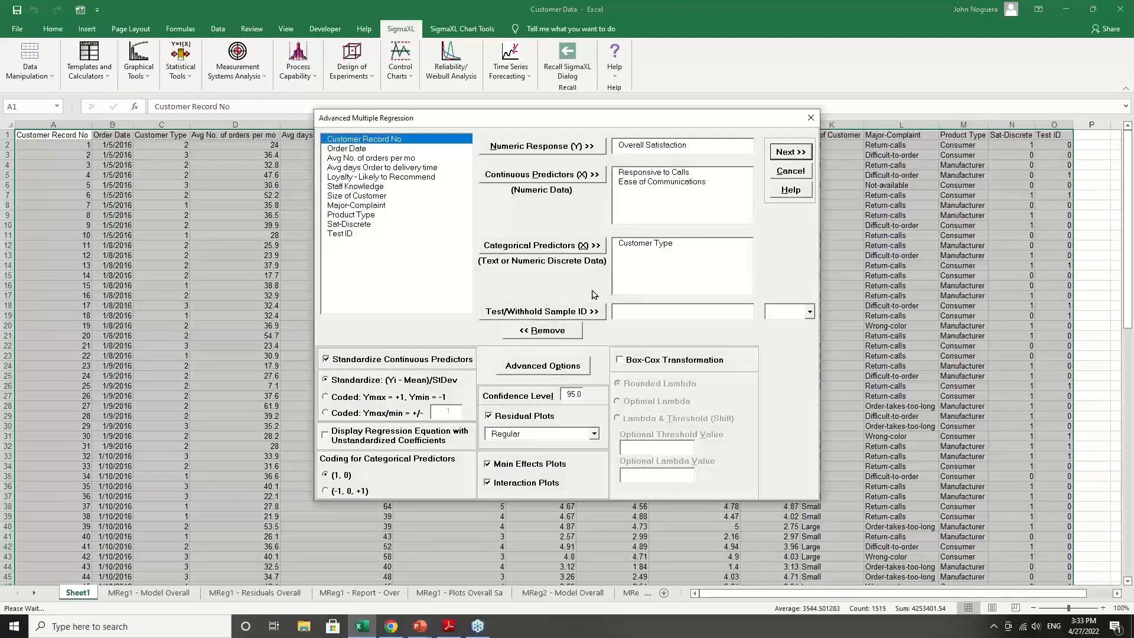
Step: Change the Best Subsets criterion to BIC and rerun the regression with the same model terms
{"action": "left_click", "coordinate": [573, 369]}
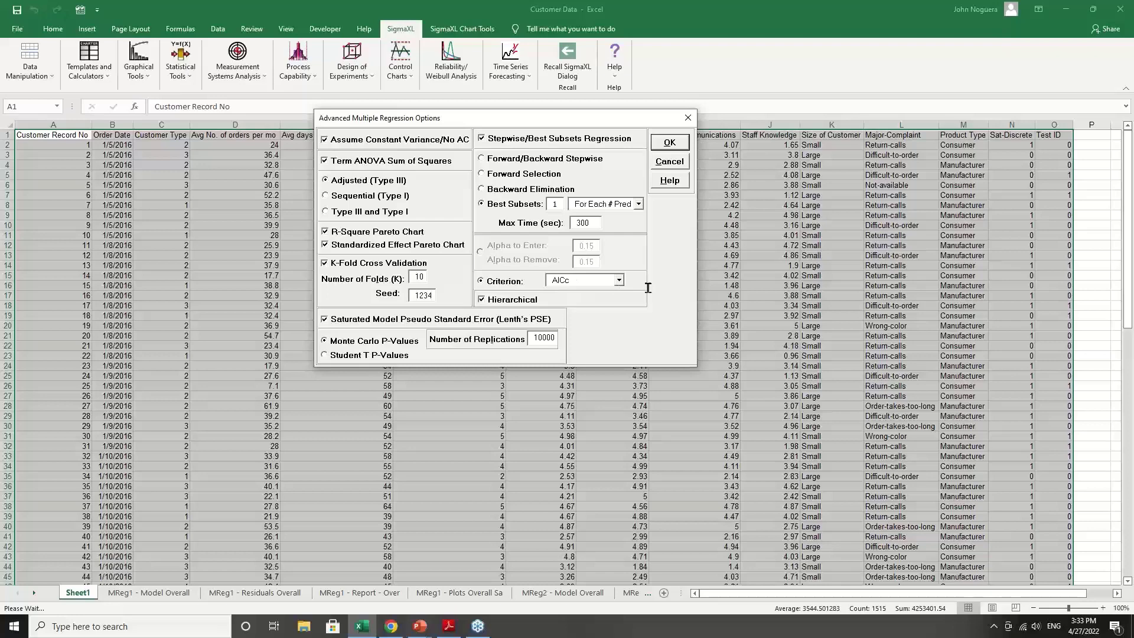
{"action": "left_click", "coordinate": [618, 282]}
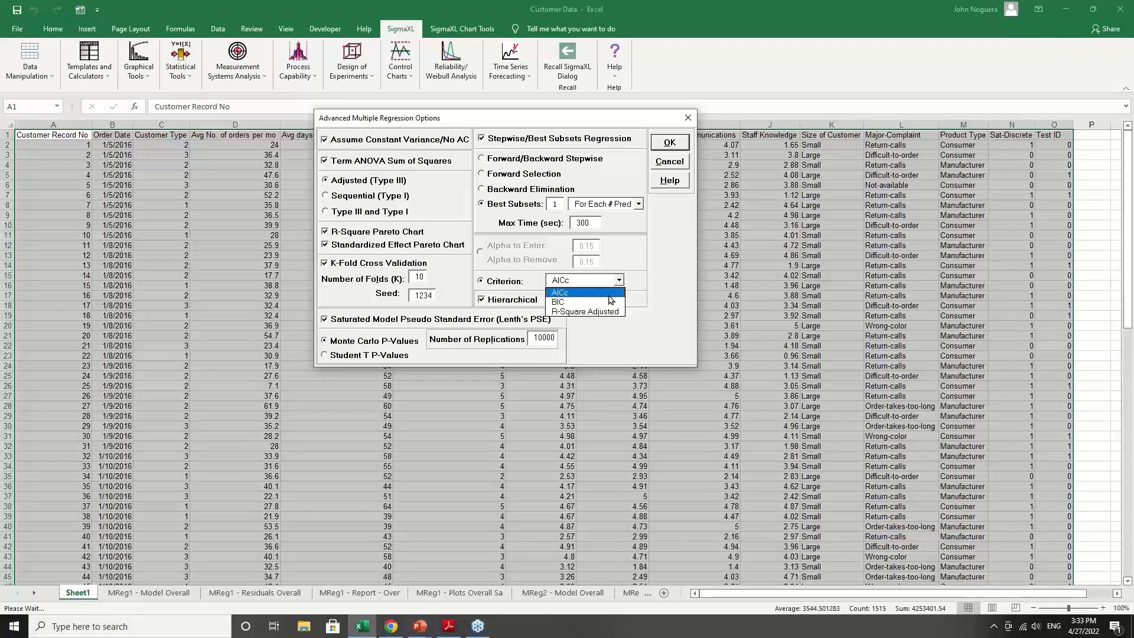
{"action": "left_click", "coordinate": [611, 302]}
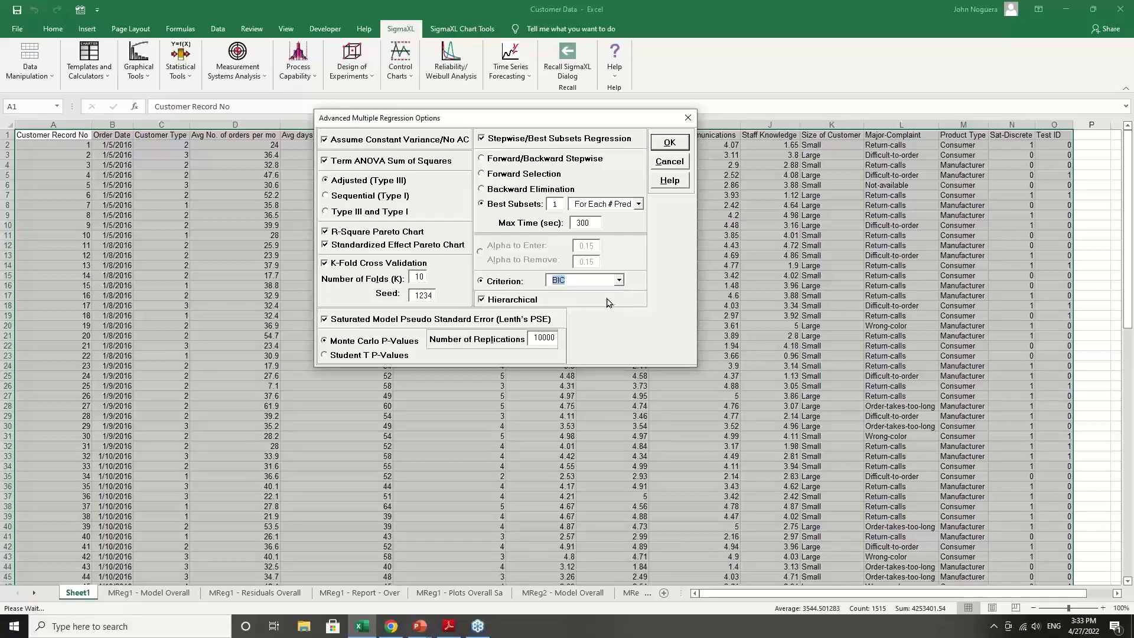
{"action": "left_click", "coordinate": [671, 142]}
{"action": "left_click", "coordinate": [782, 145]}
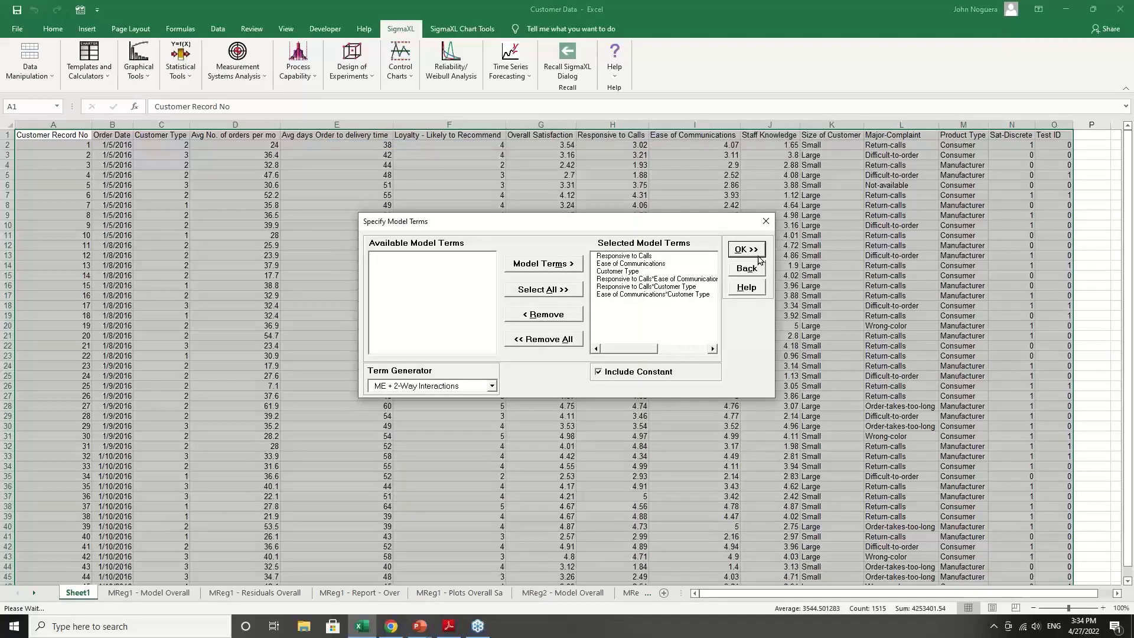
{"action": "left_click", "coordinate": [753, 253]}
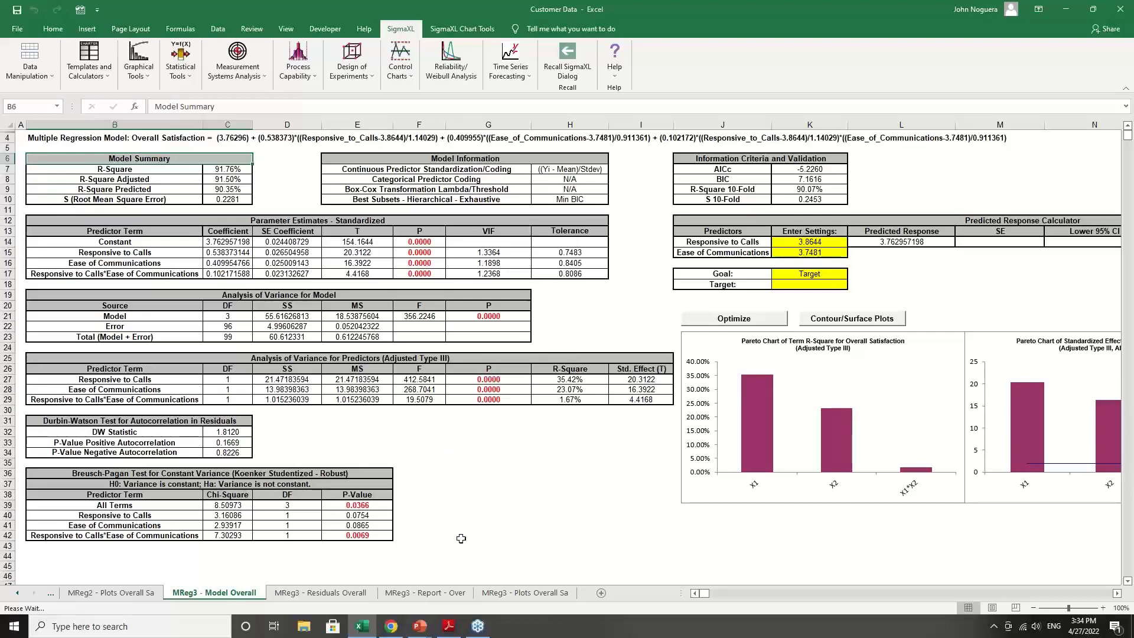
Step: Examine the MReg3 report's term inclusion columns and model listings, and check Mallows' Cp for the highlighted model
{"action": "left_click", "coordinate": [442, 593]}
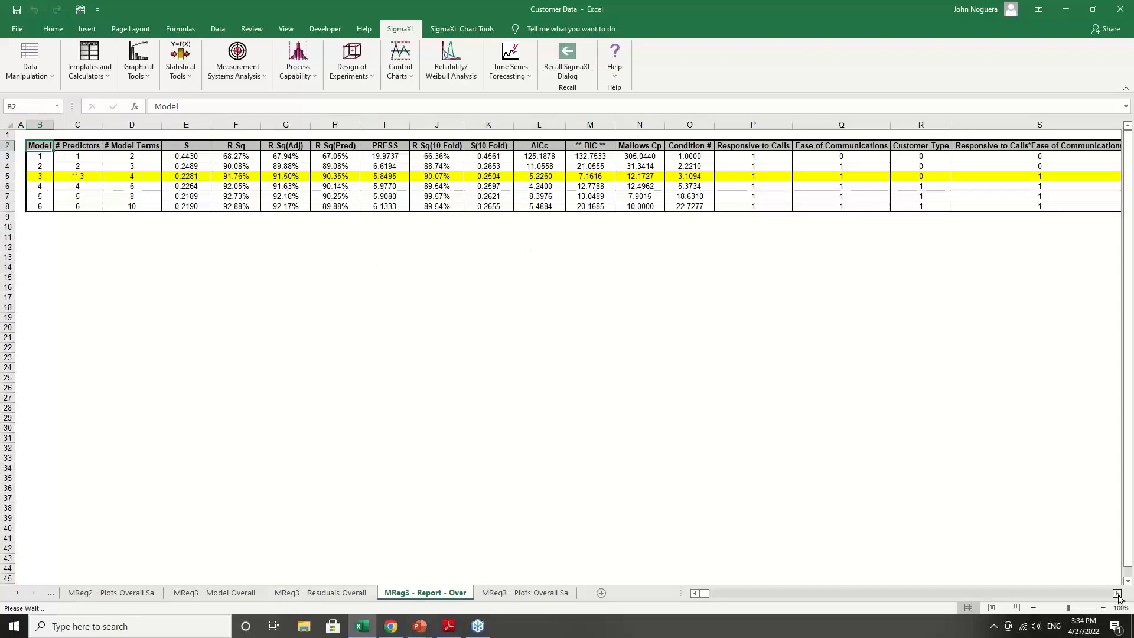
{"action": "scroll", "coordinate": [1119, 597], "scroll_direction": "right", "scroll_amount": 10}
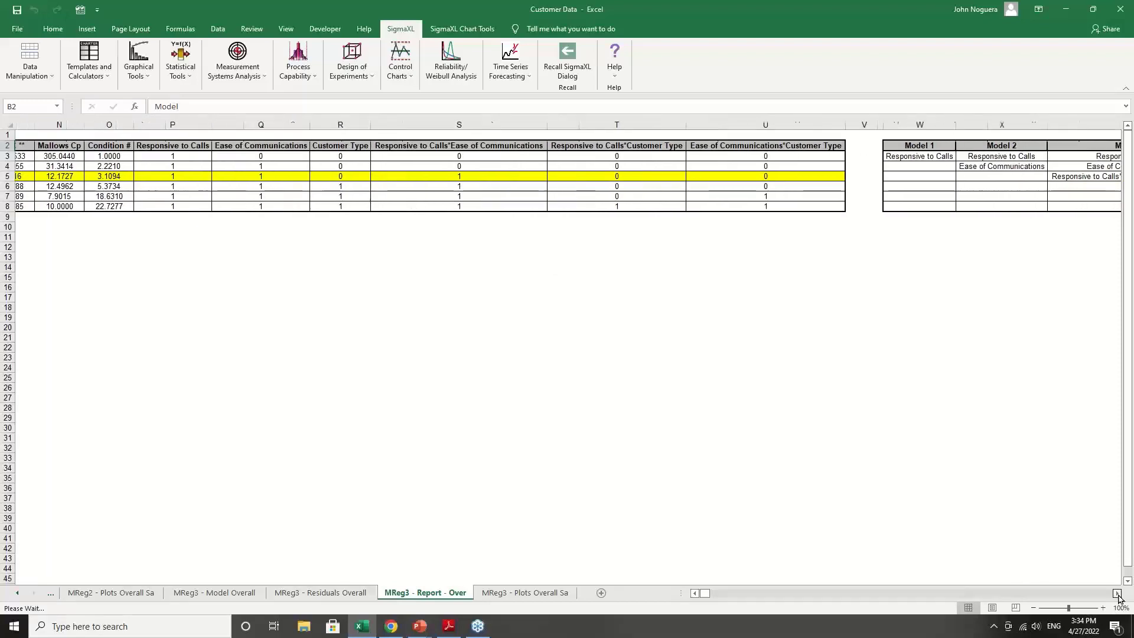
{"action": "scroll", "coordinate": [1119, 598], "scroll_direction": "right", "scroll_amount": 5}
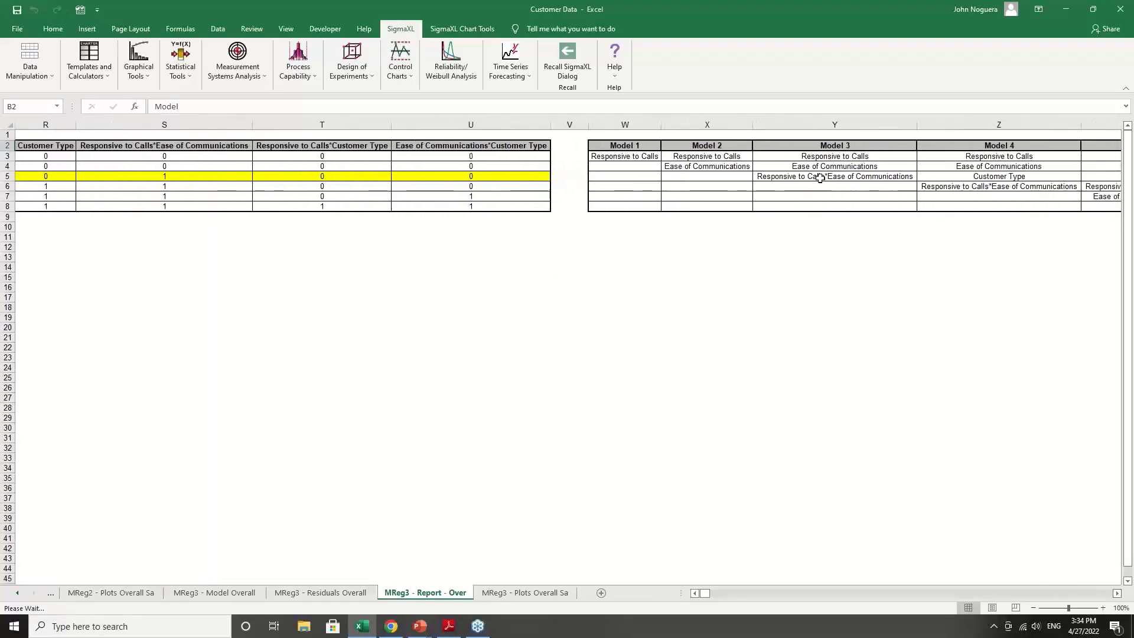
{"action": "left_click", "coordinate": [695, 594]}
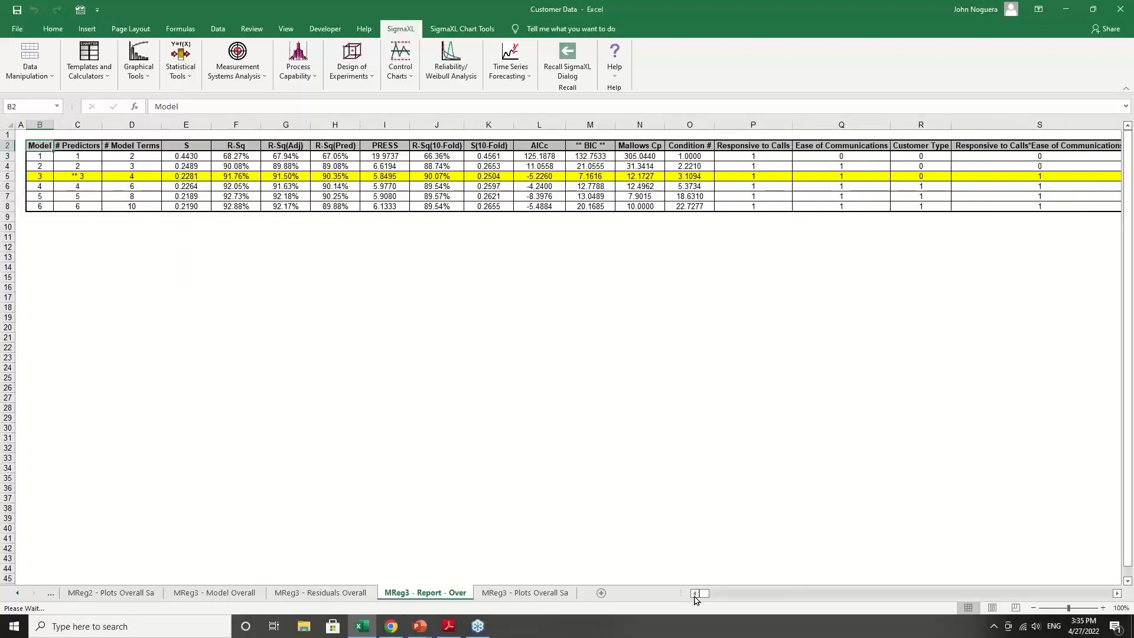
{"action": "left_click", "coordinate": [657, 178]}
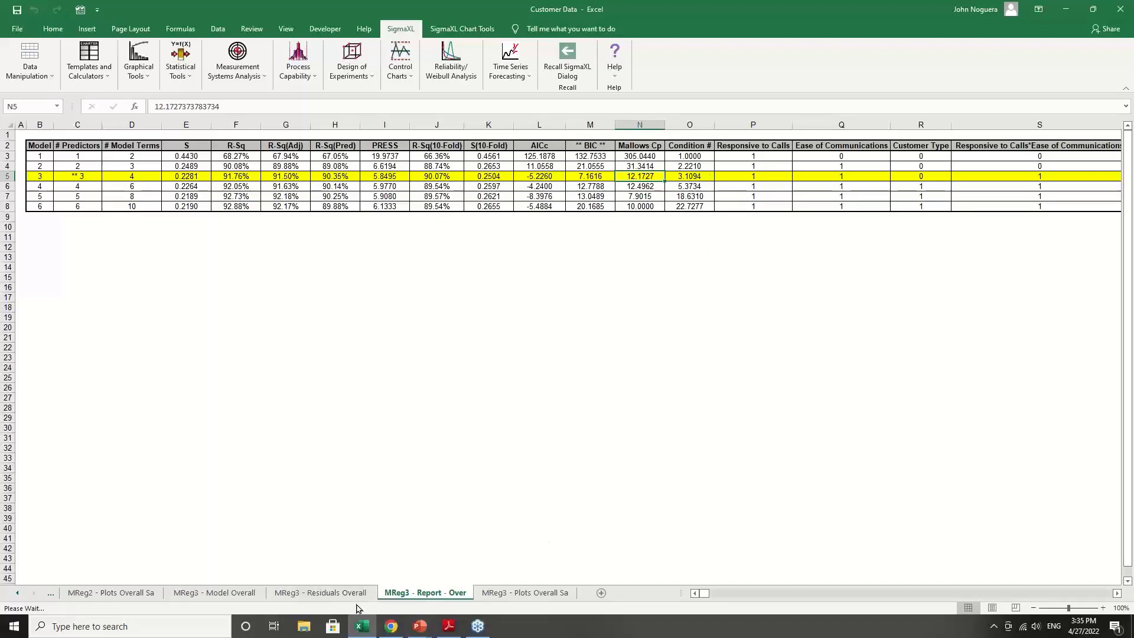
Step: Review the MReg3 model summary and residual plots, and check the Breusch-Pagan p-value for all terms
{"action": "left_click", "coordinate": [212, 594]}
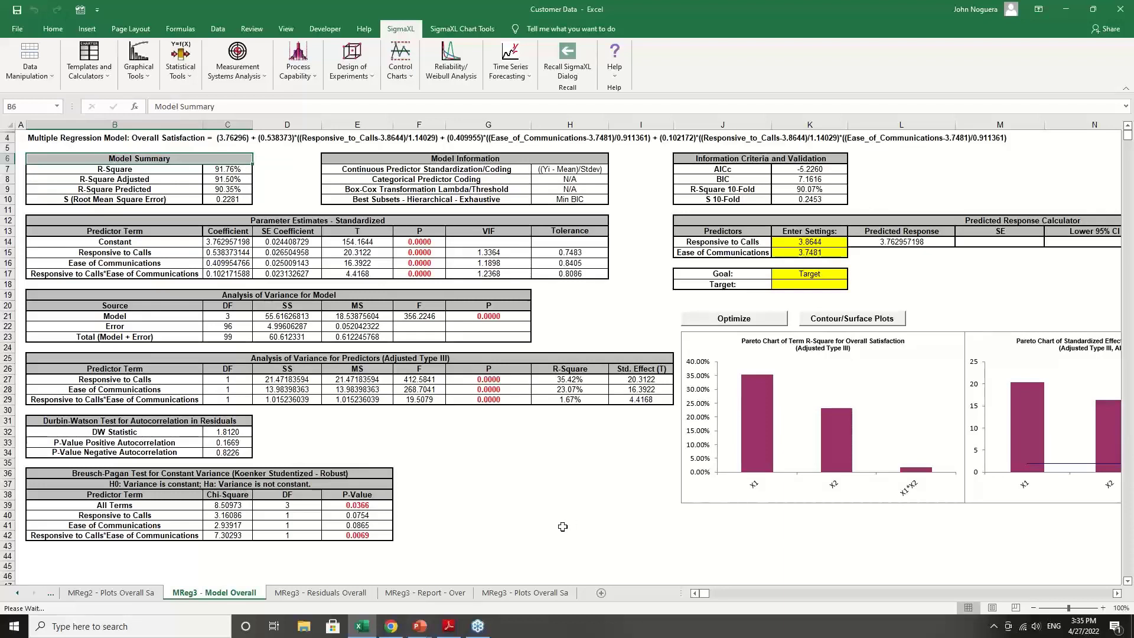
{"action": "left_click", "coordinate": [334, 593]}
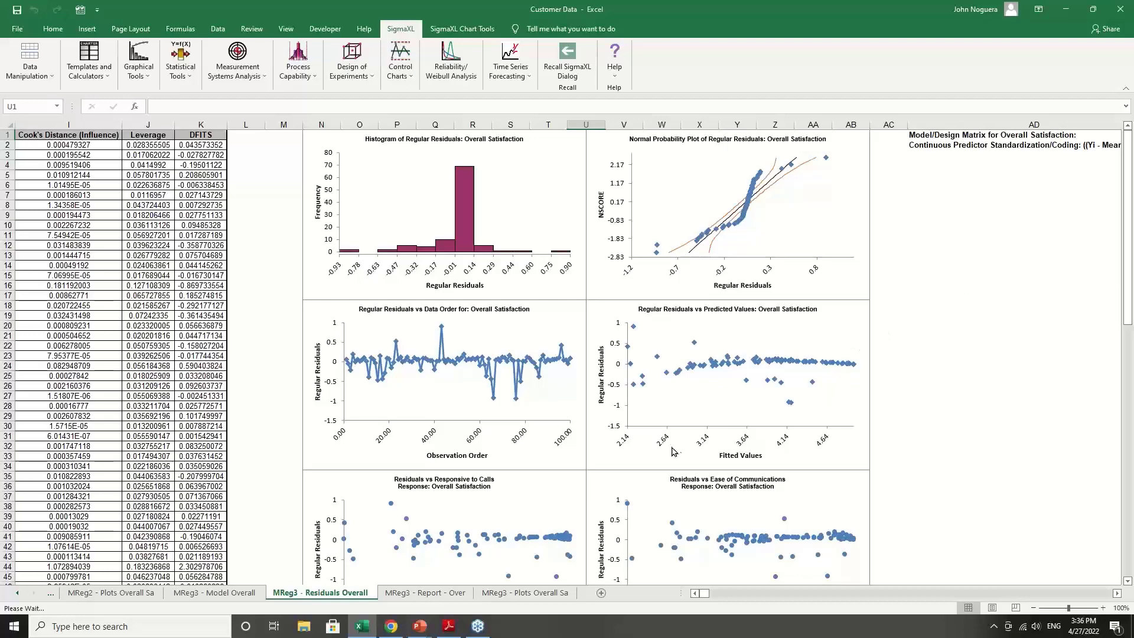
{"action": "left_click", "coordinate": [236, 594]}
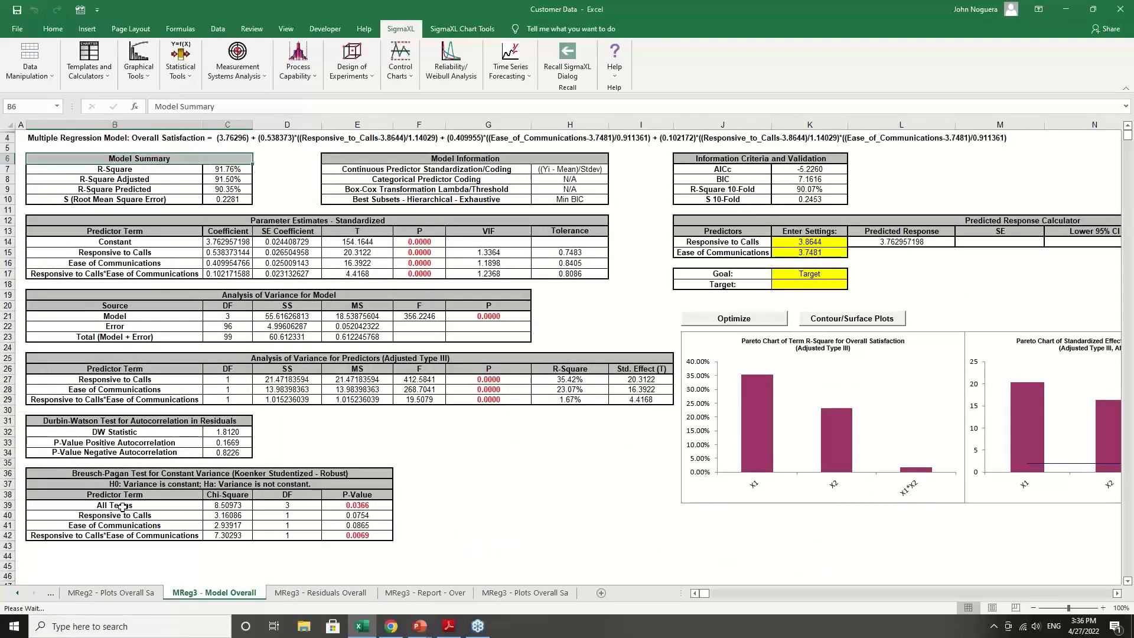
{"action": "left_click", "coordinate": [354, 505]}
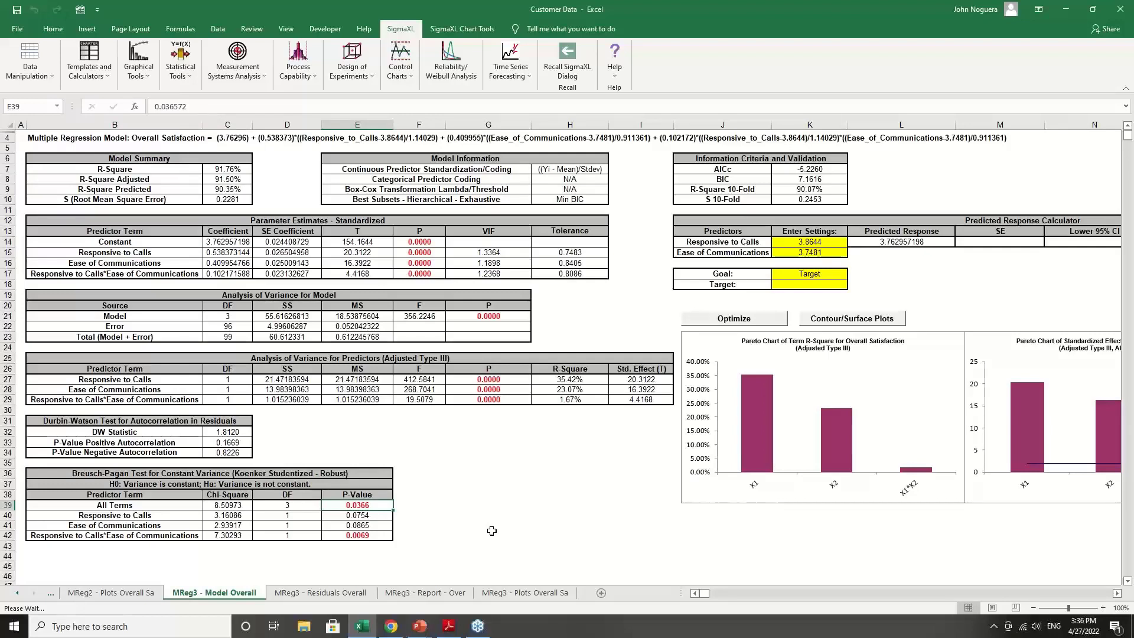
Step: Recall the regression dialog, enable the Box-Cox Transformation with Rounded Lambda, and rerun Best Subsets with the BIC criterion and the same terms
{"action": "left_click", "coordinate": [573, 57]}
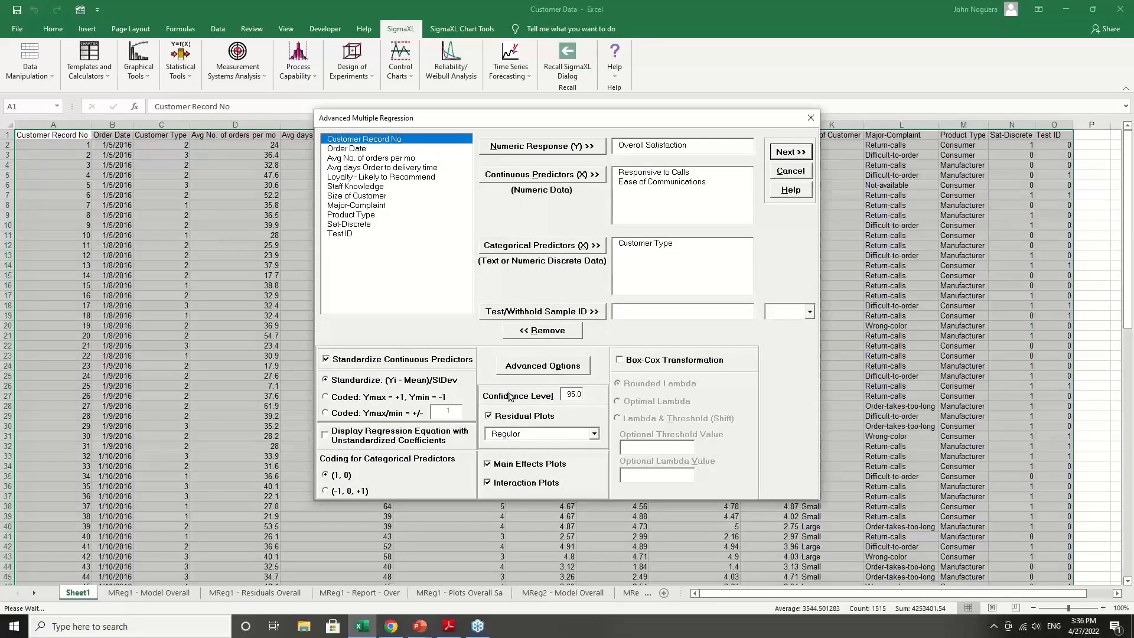
{"action": "left_click", "coordinate": [529, 372]}
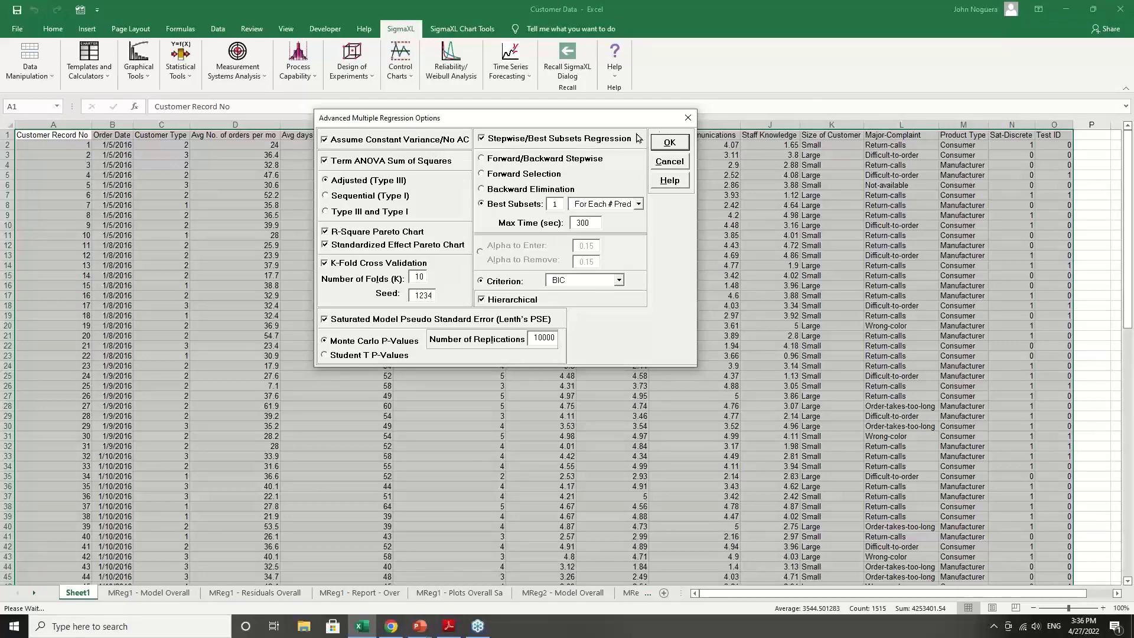
{"action": "left_click", "coordinate": [671, 143]}
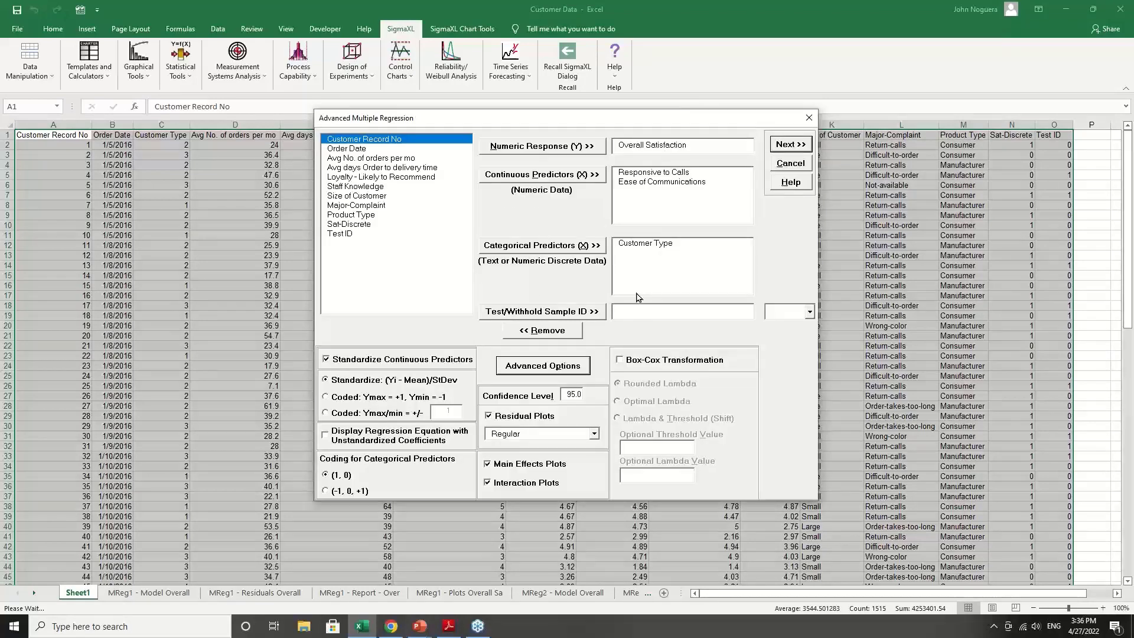
{"action": "left_click", "coordinate": [638, 362]}
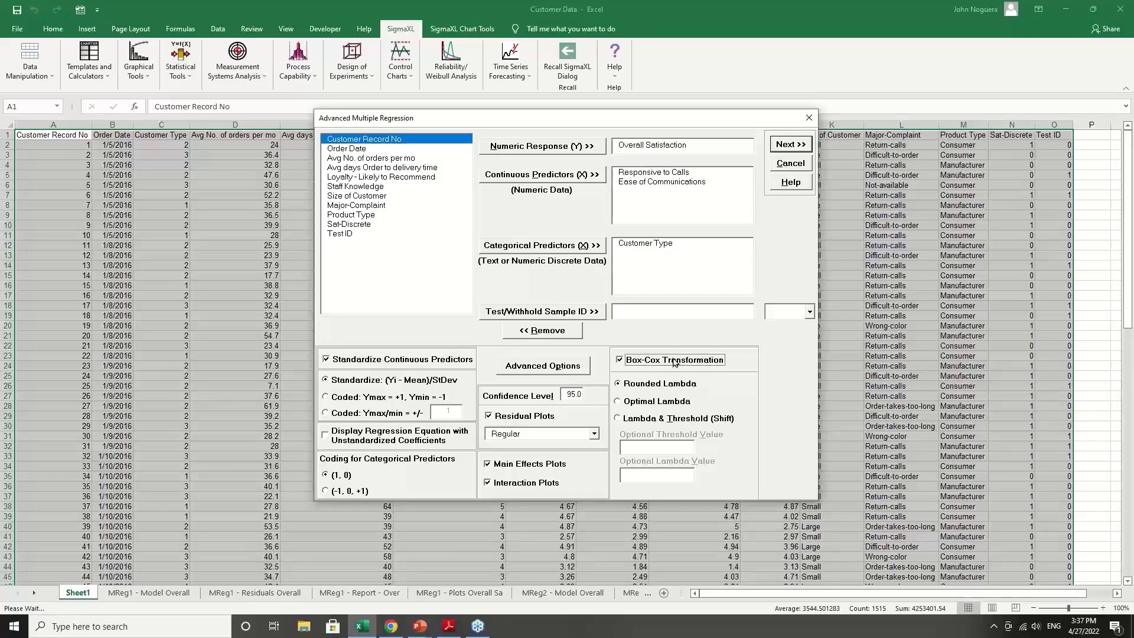
{"action": "left_click", "coordinate": [544, 370]}
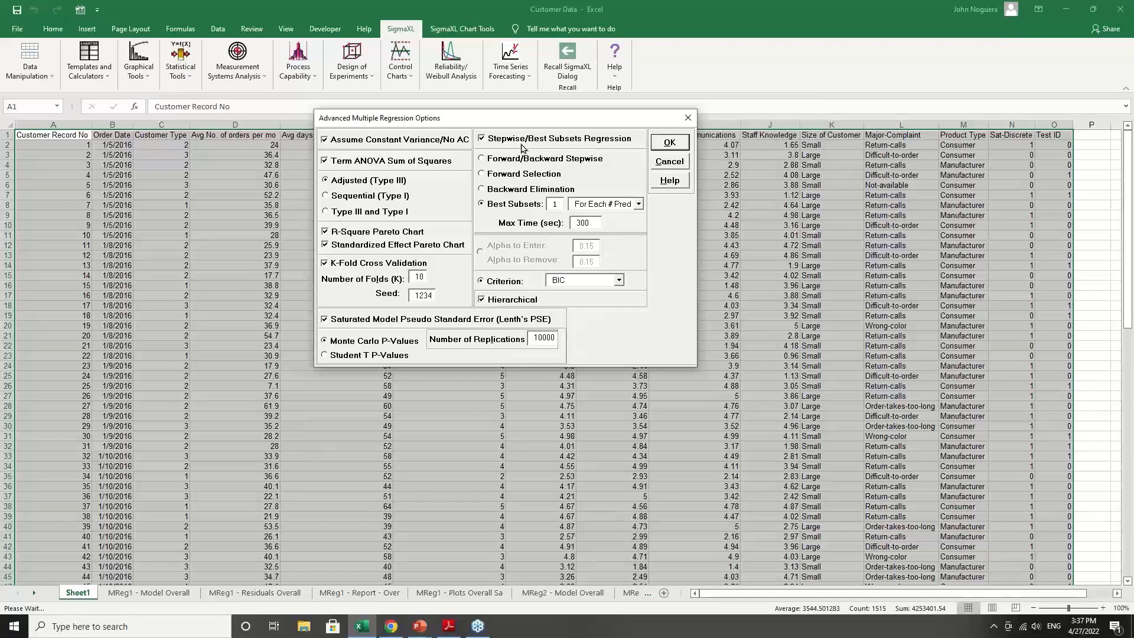
{"action": "left_click", "coordinate": [669, 143]}
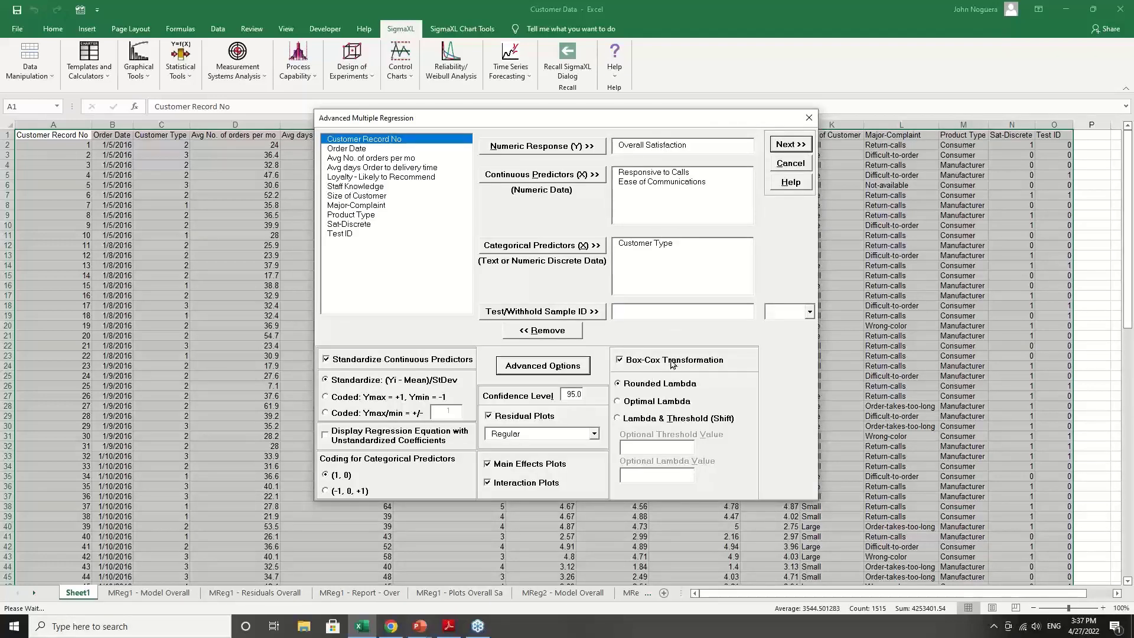
{"action": "left_click", "coordinate": [793, 145]}
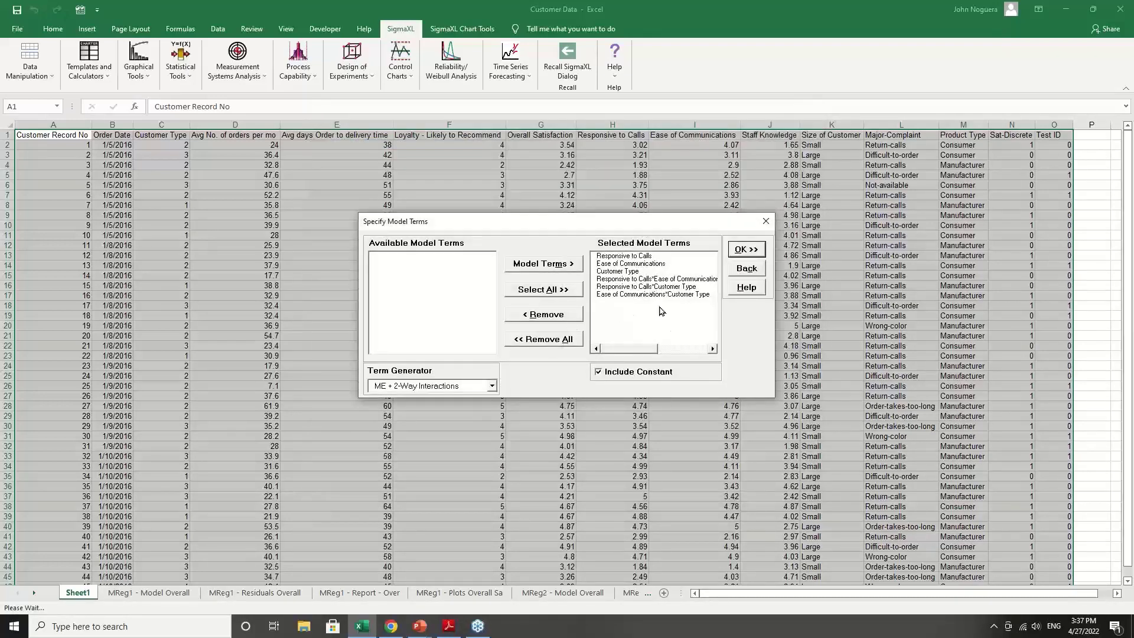
{"action": "left_click", "coordinate": [743, 249]}
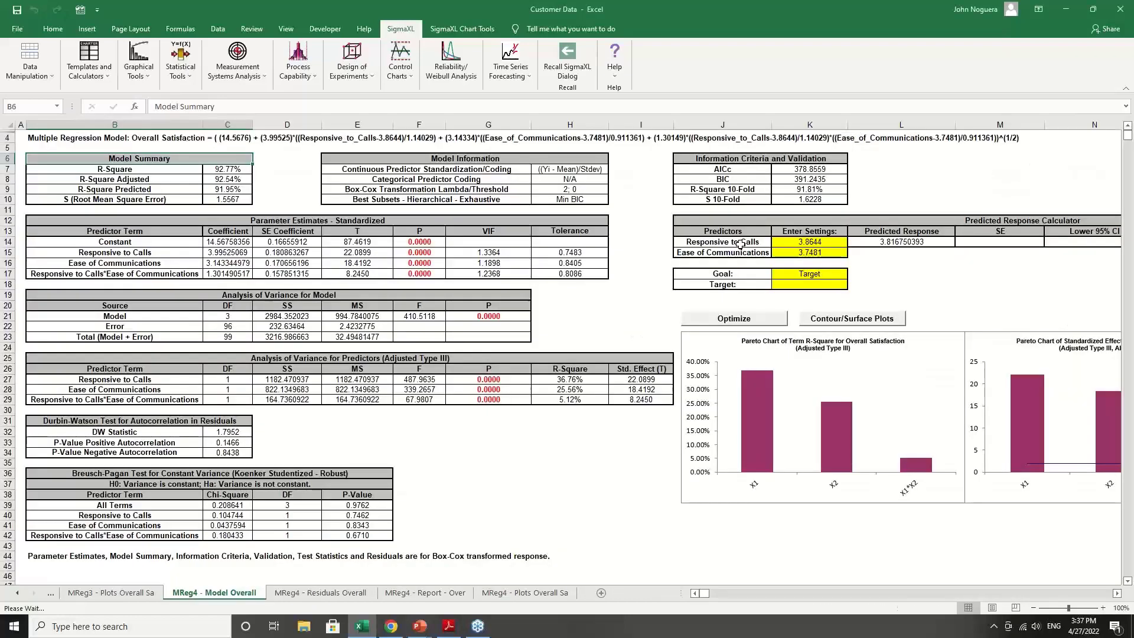
Step: Check the MReg4 model's Box-Cox lambda and Breusch-Pagan p-value for all terms, and review its residual, main effects and interaction plots
{"action": "left_click", "coordinate": [559, 190]}
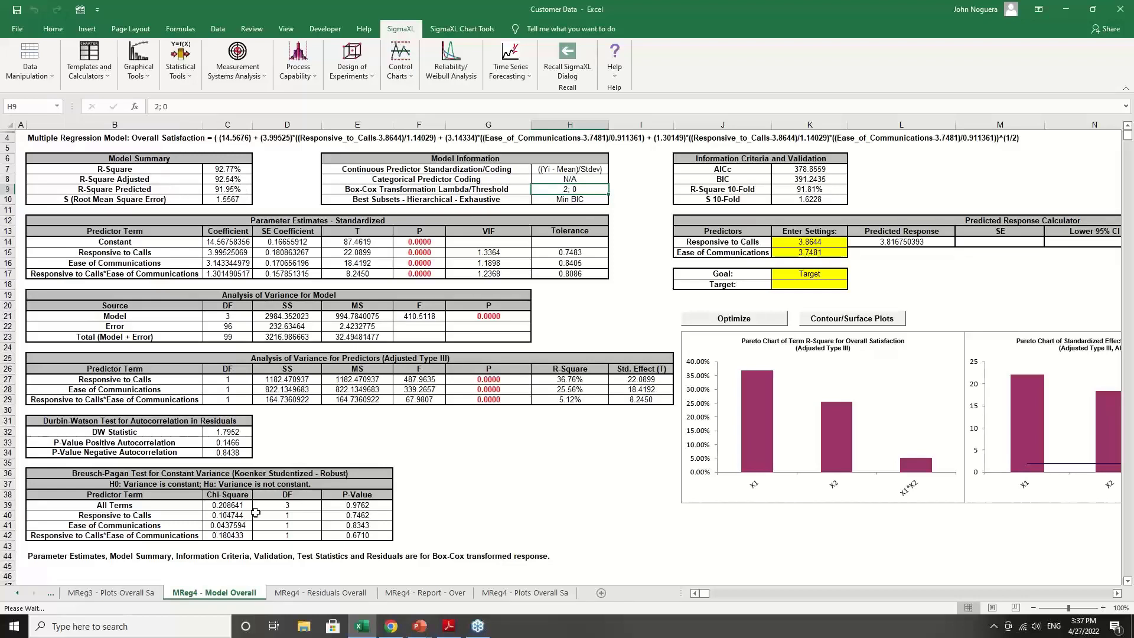
{"action": "left_click", "coordinate": [391, 508]}
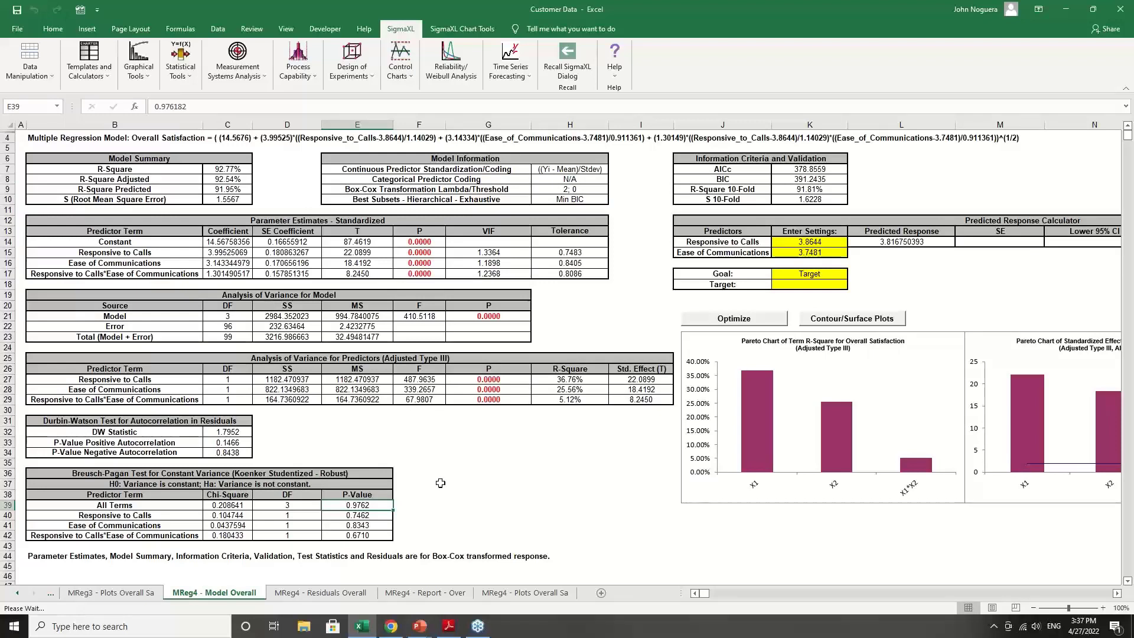
{"action": "left_click", "coordinate": [358, 593]}
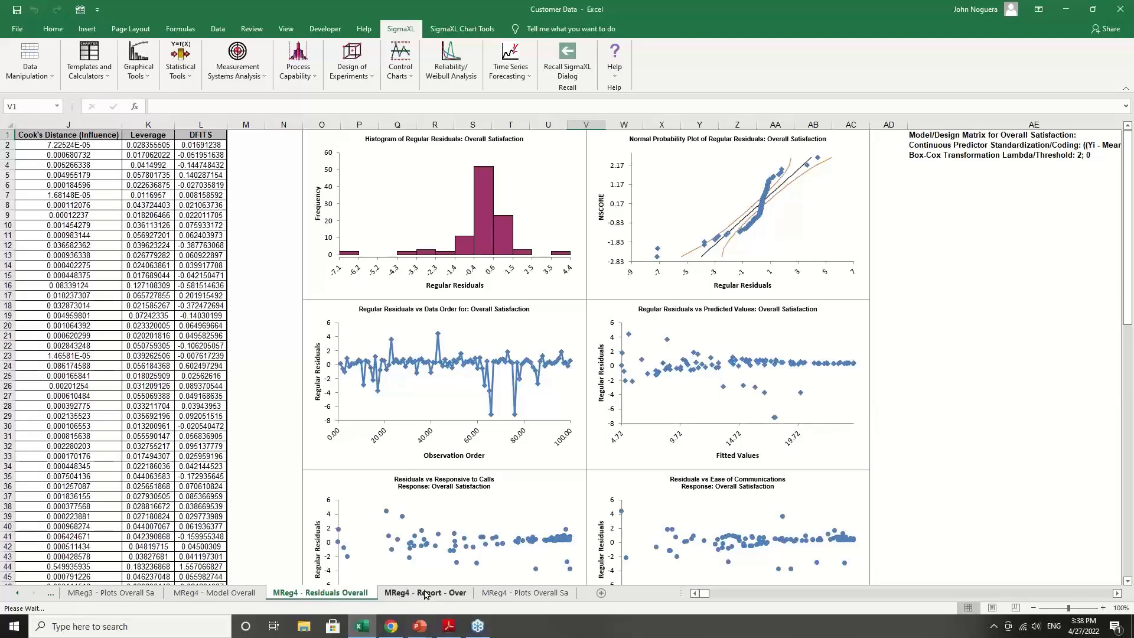
{"action": "left_click", "coordinate": [501, 593]}
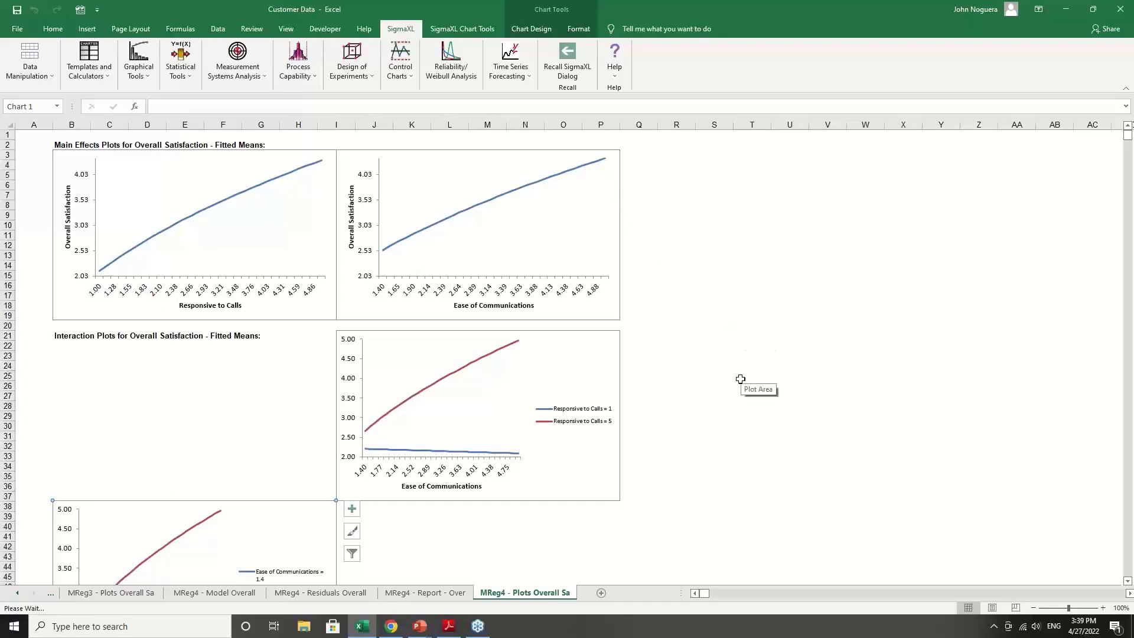
{"action": "left_click", "coordinate": [1129, 581]}
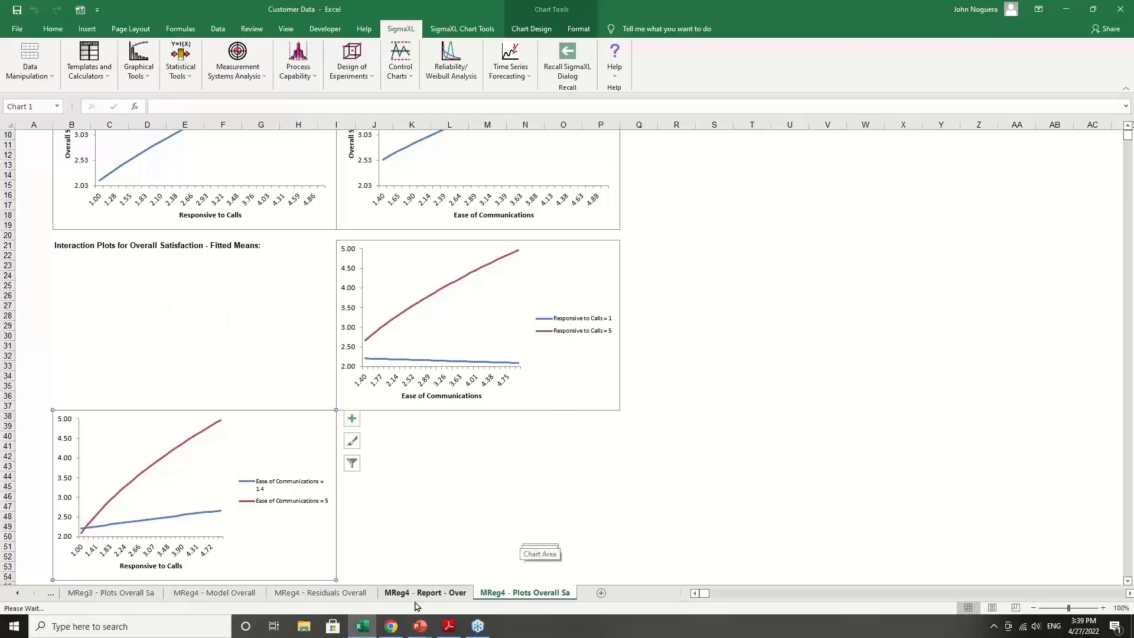
Step: Generate contour/surface plots from the MReg4 model and set the response optimization goal to Maximize
{"action": "left_click", "coordinate": [226, 590]}
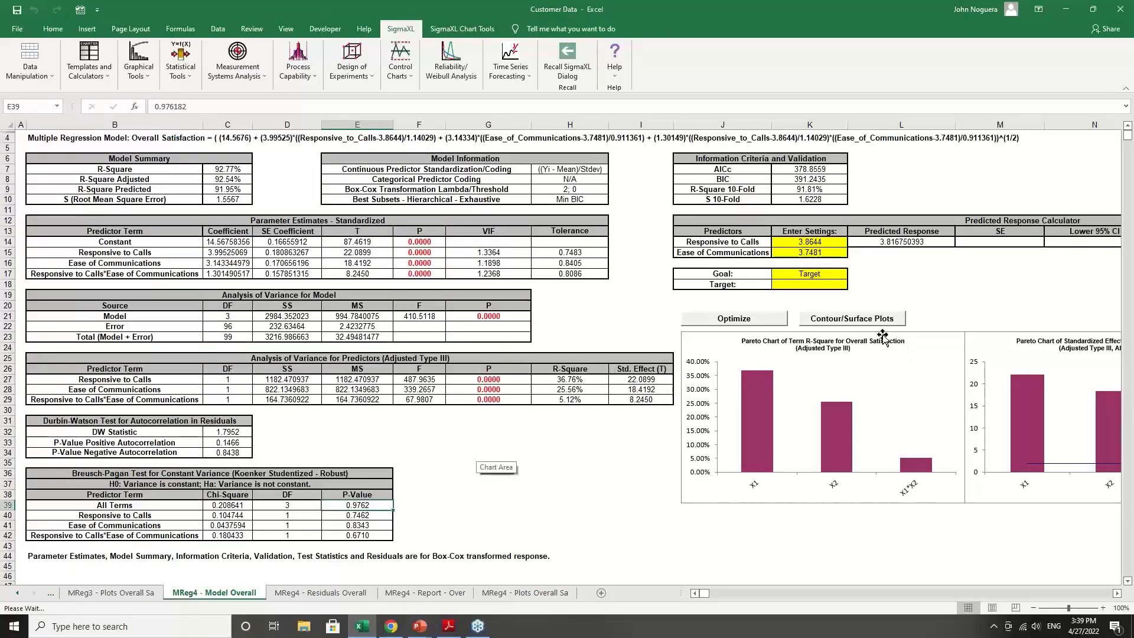
{"action": "left_click", "coordinate": [852, 319]}
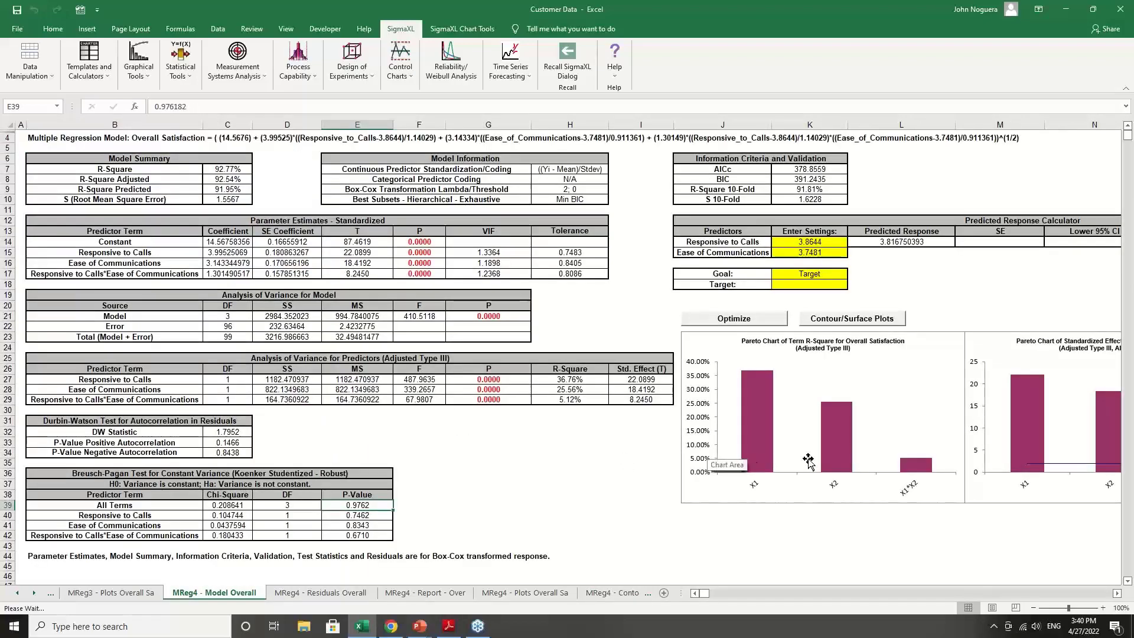
{"action": "left_click", "coordinate": [1117, 593]}
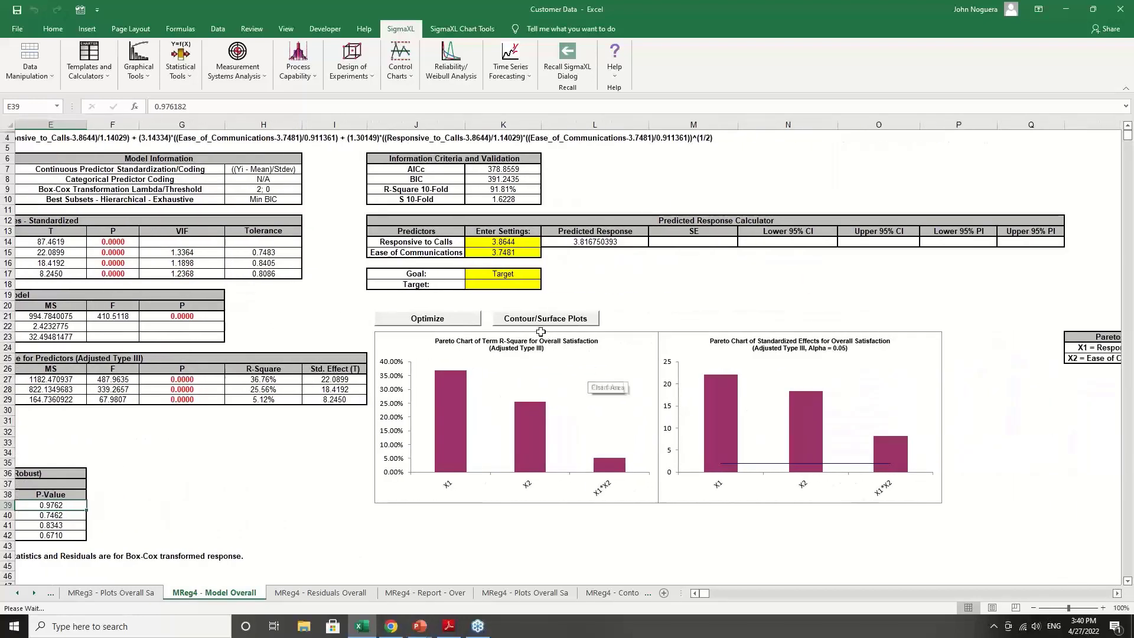
{"action": "left_click", "coordinate": [519, 275]}
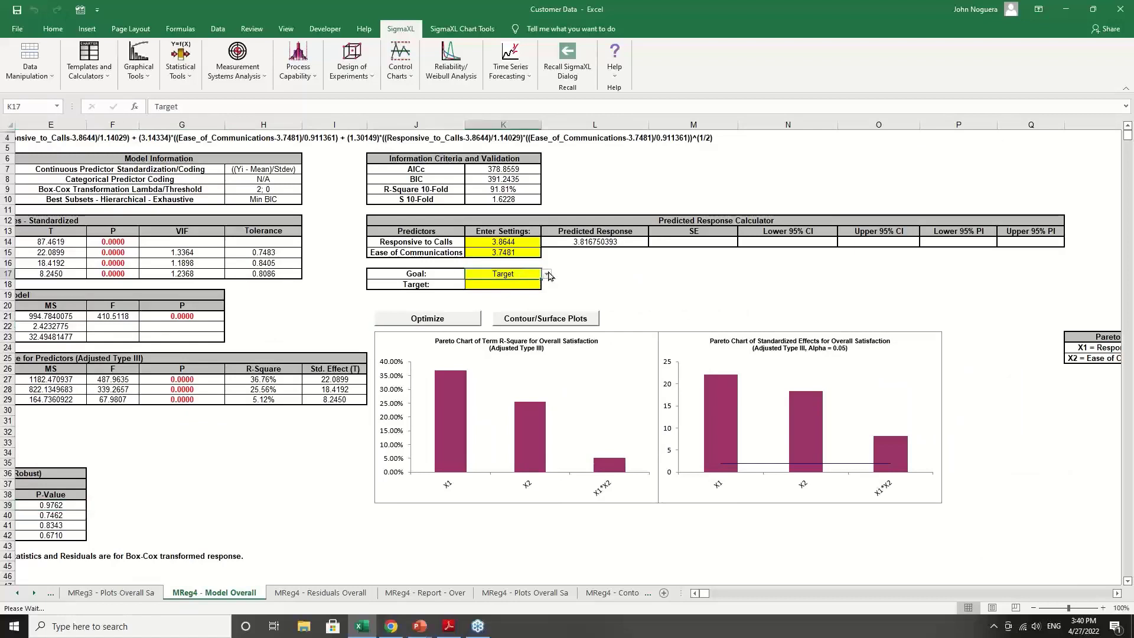
{"action": "left_click", "coordinate": [547, 275]}
{"action": "left_click", "coordinate": [532, 283]}
Step: Check the predictor bounds and integer settings in Optimize Options, run the optimization, and paste the new predictor values into the calculator
{"action": "left_click_drag", "start_coordinate": [1117, 594], "coordinate": [1117, 594]}
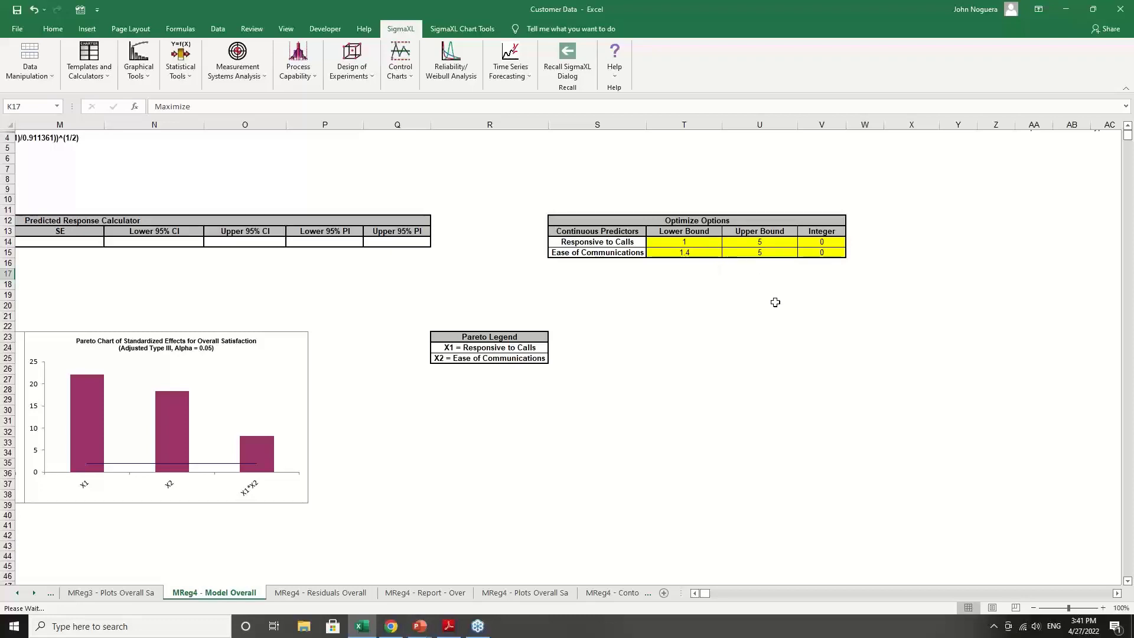
{"action": "left_click", "coordinate": [835, 242]}
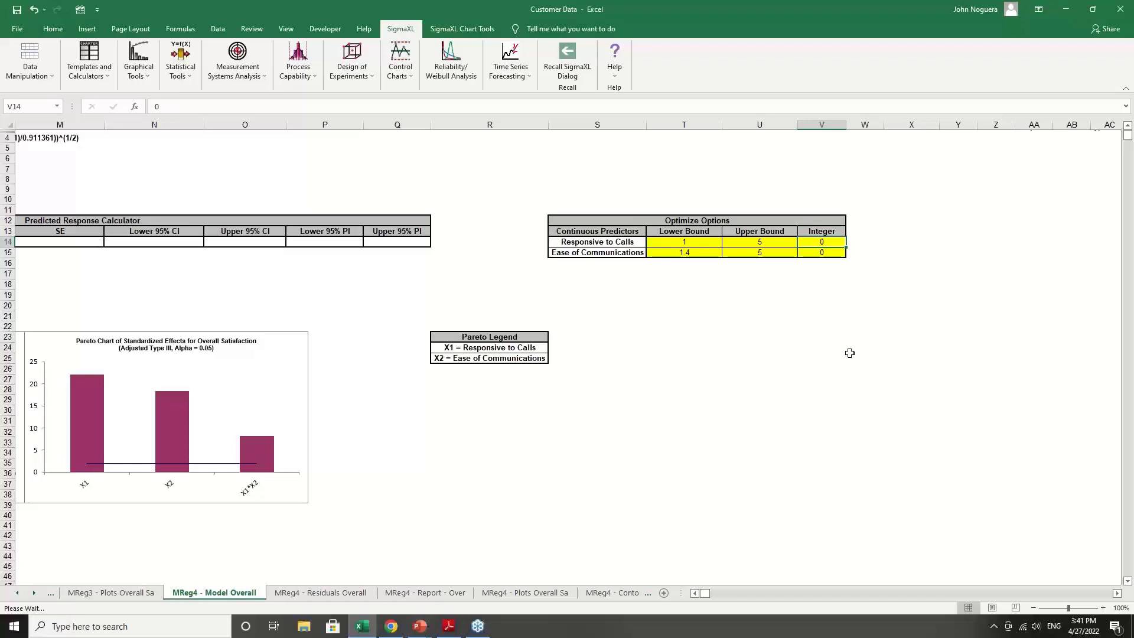
{"action": "left_click", "coordinate": [695, 594]}
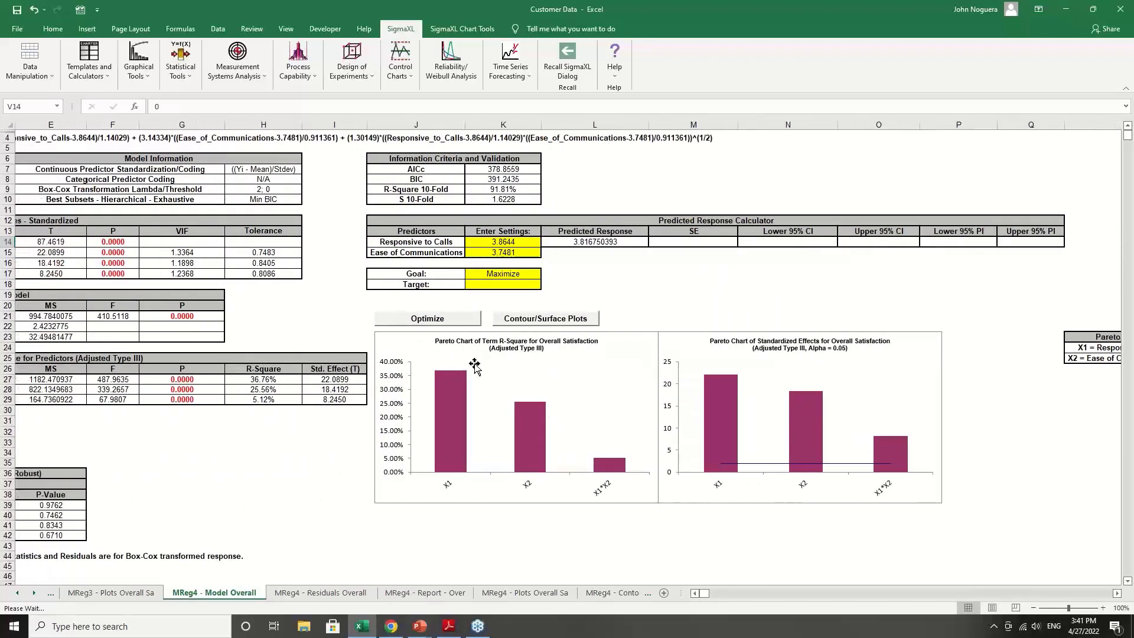
{"action": "left_click", "coordinate": [455, 319]}
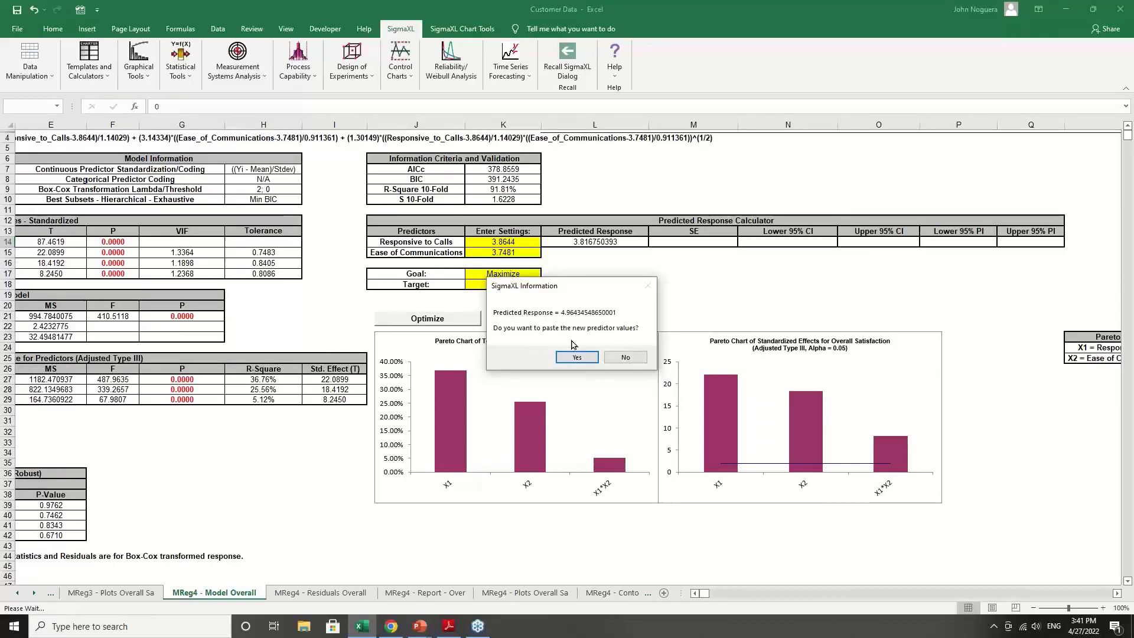
{"action": "left_click", "coordinate": [576, 358]}
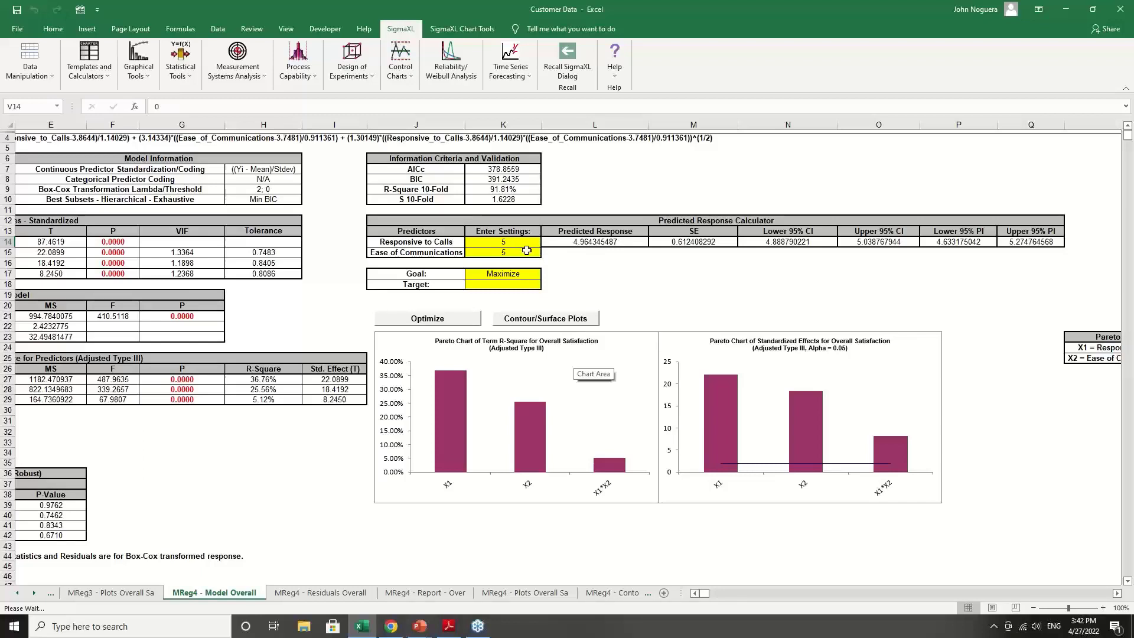
Step: Recall the Advanced Multiple Regression dialog, remove Customer Type from the categorical predictors, and disable the Box-Cox Transformation
{"action": "left_click", "coordinate": [696, 593]}
{"action": "left_click", "coordinate": [696, 594]}
{"action": "left_click", "coordinate": [697, 594]}
{"action": "left_click", "coordinate": [697, 593]}
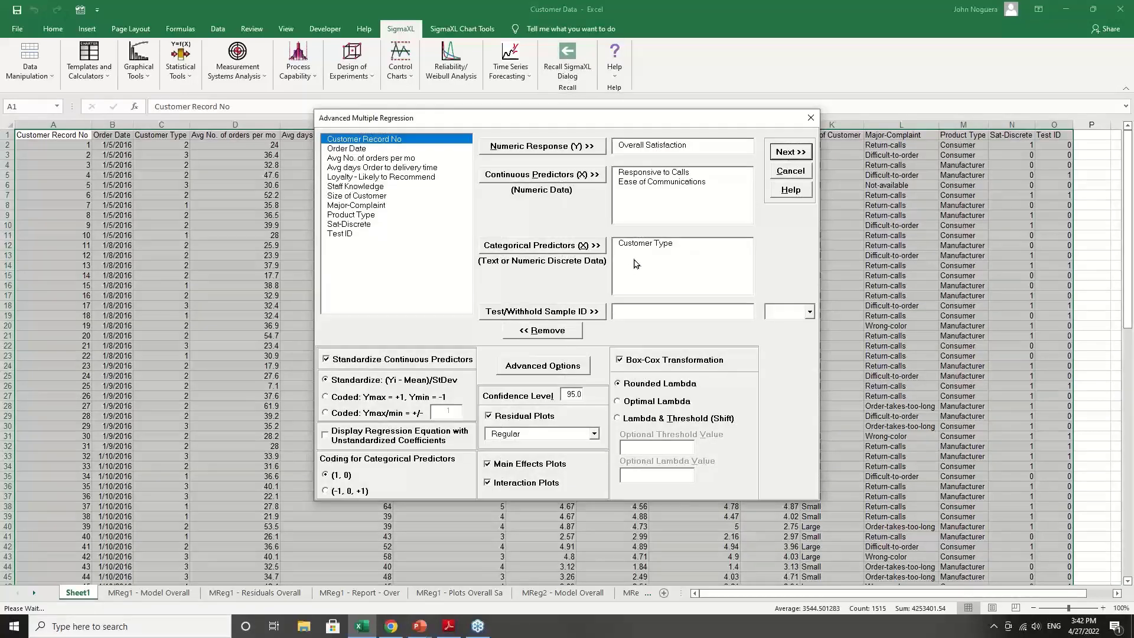
{"action": "double_click", "coordinate": [638, 243]}
{"action": "left_click", "coordinate": [660, 361]}
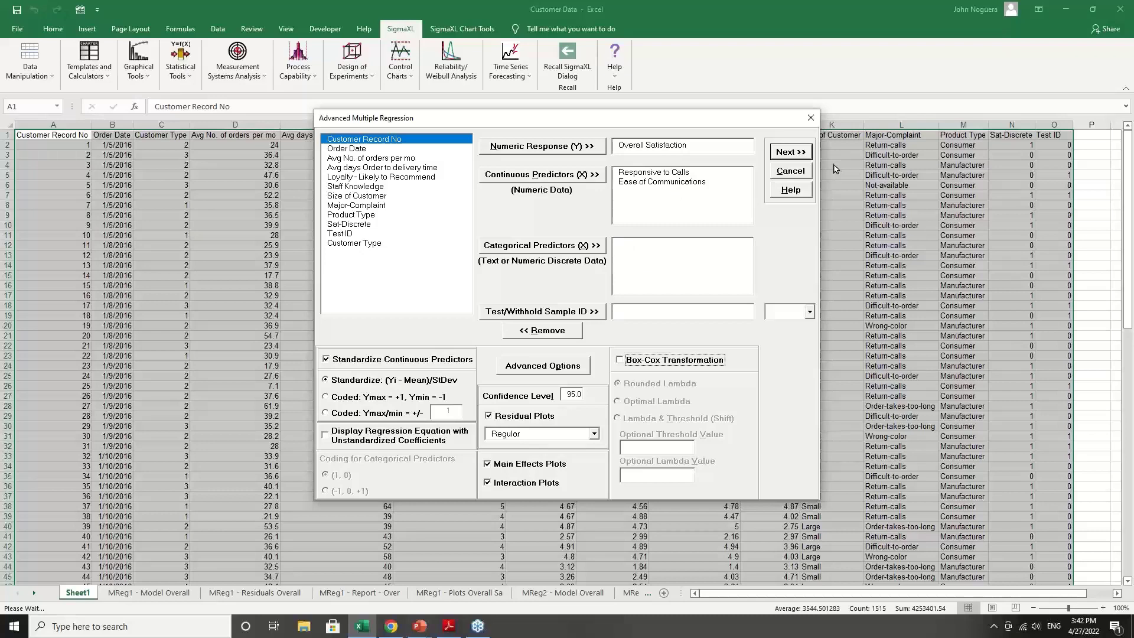
Step: Run the regression with the main effects Responsive to Calls and Ease of Communications as model terms, including the constant
{"action": "left_click", "coordinate": [777, 152]}
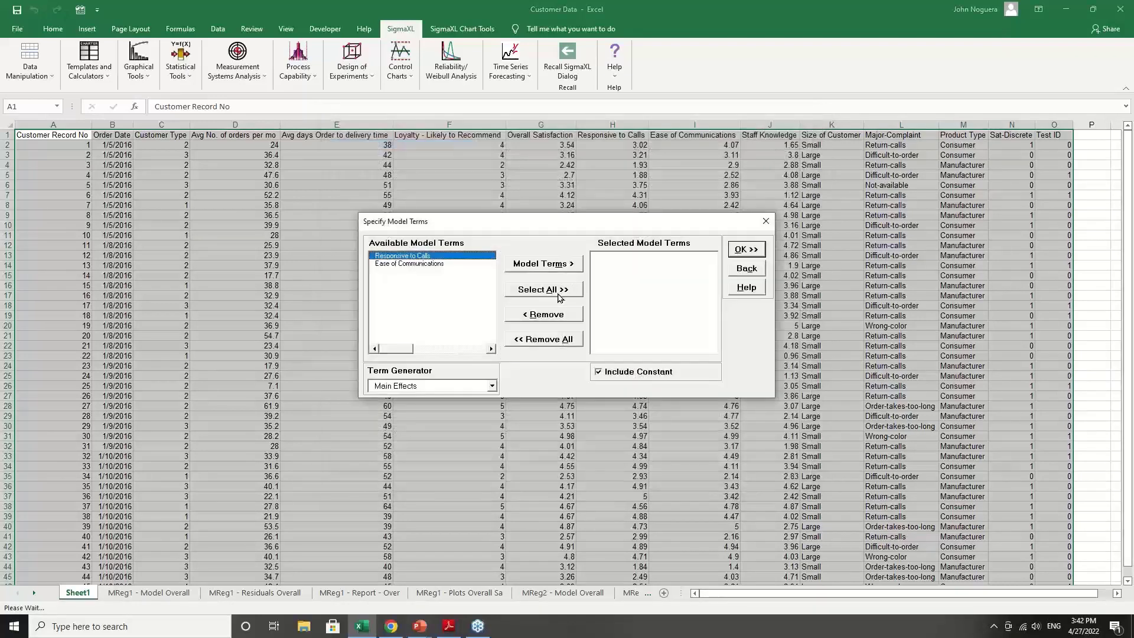
{"action": "left_click", "coordinate": [560, 295]}
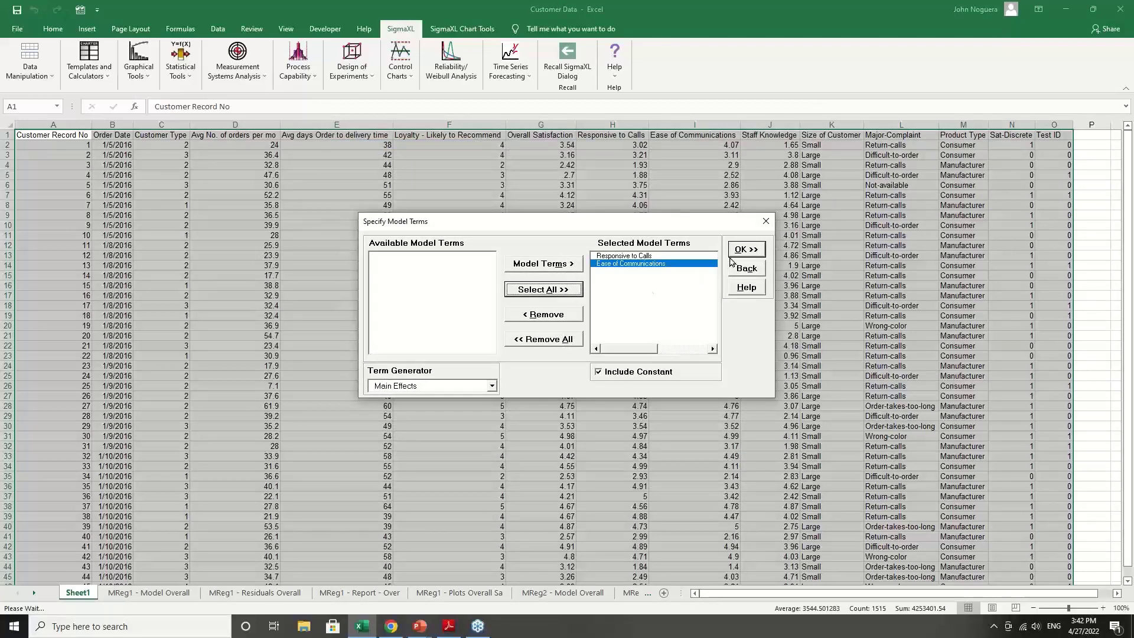
{"action": "left_click", "coordinate": [751, 249]}
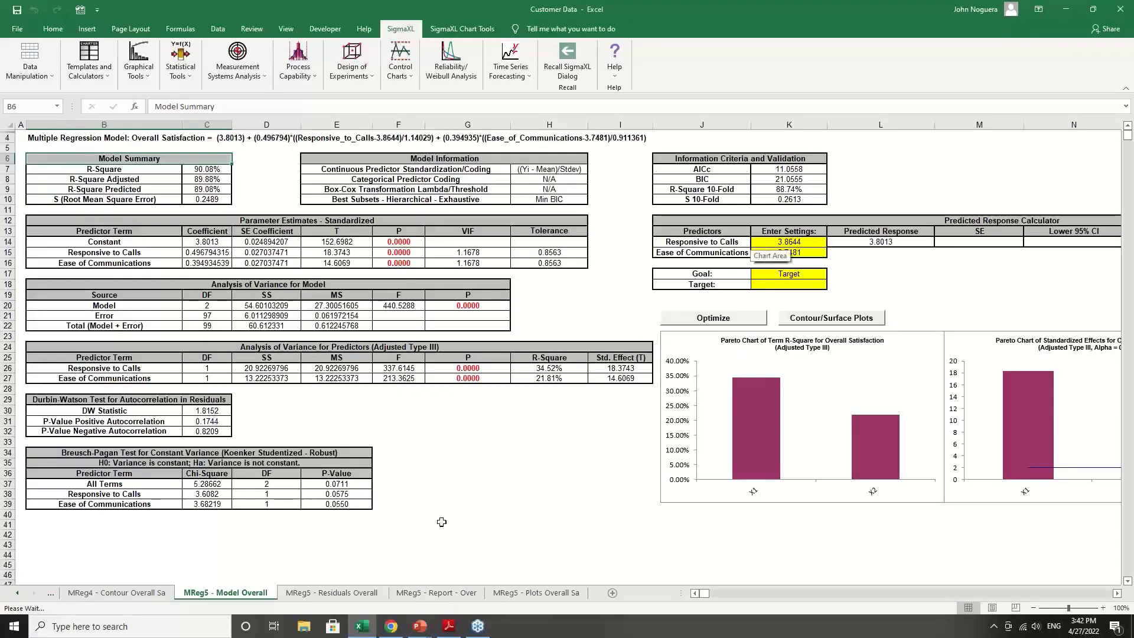
Step: Examine the MReg5 residual plots and compare them with the MReg4 residual plots
{"action": "left_click", "coordinate": [334, 593]}
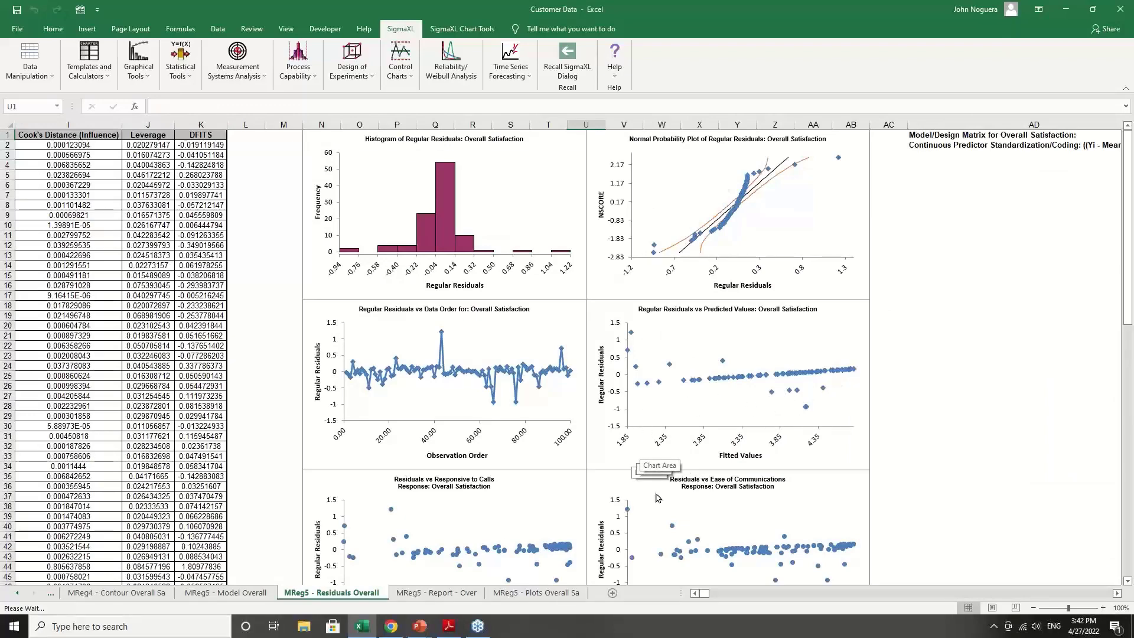
{"action": "left_click", "coordinate": [19, 594]}
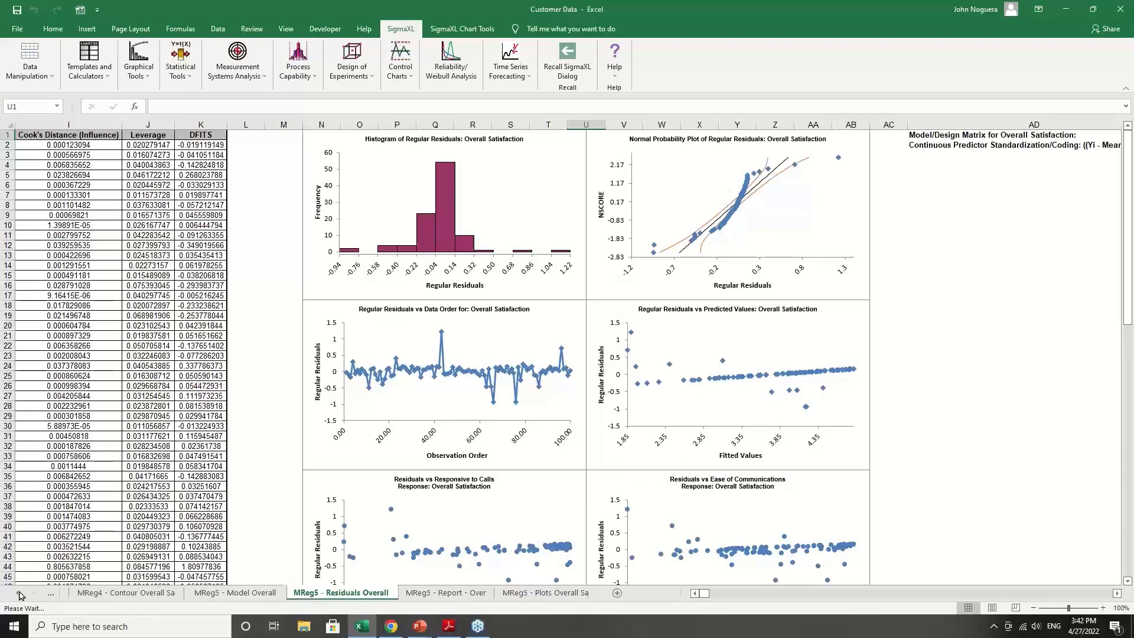
{"action": "left_click", "coordinate": [19, 594]}
{"action": "left_click", "coordinate": [19, 593]}
{"action": "left_click", "coordinate": [19, 594]}
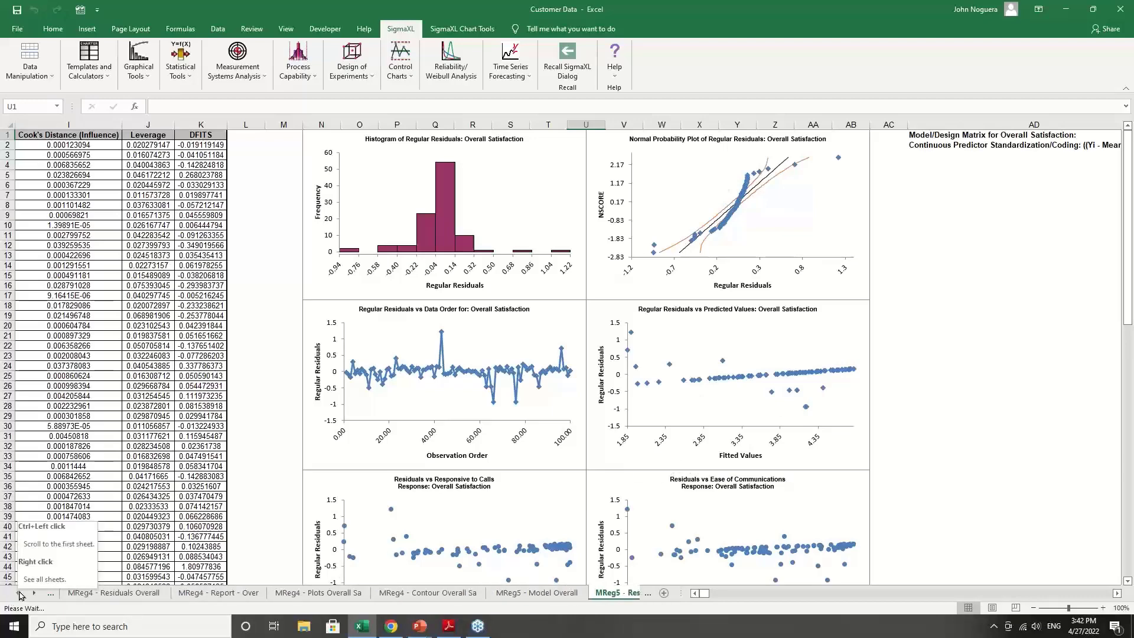
{"action": "left_click", "coordinate": [95, 593]}
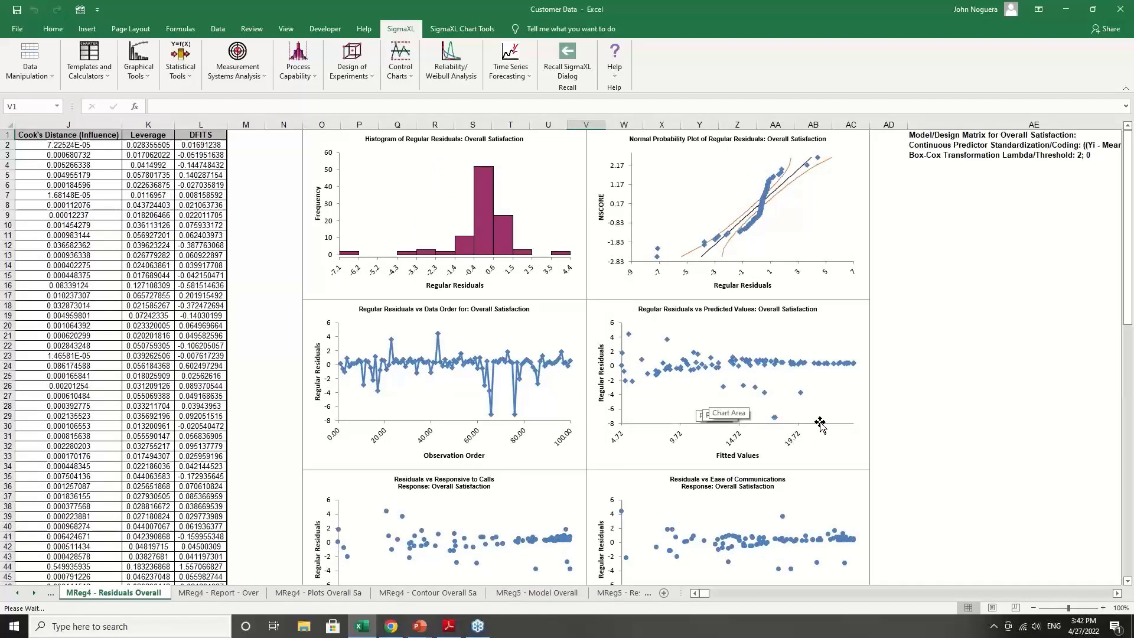
Step: Return to the MReg5 residual plots for another look and review the MReg5 model sheet, including the Breusch-Pagan test
{"action": "left_click", "coordinate": [34, 594]}
{"action": "left_click", "coordinate": [35, 595]}
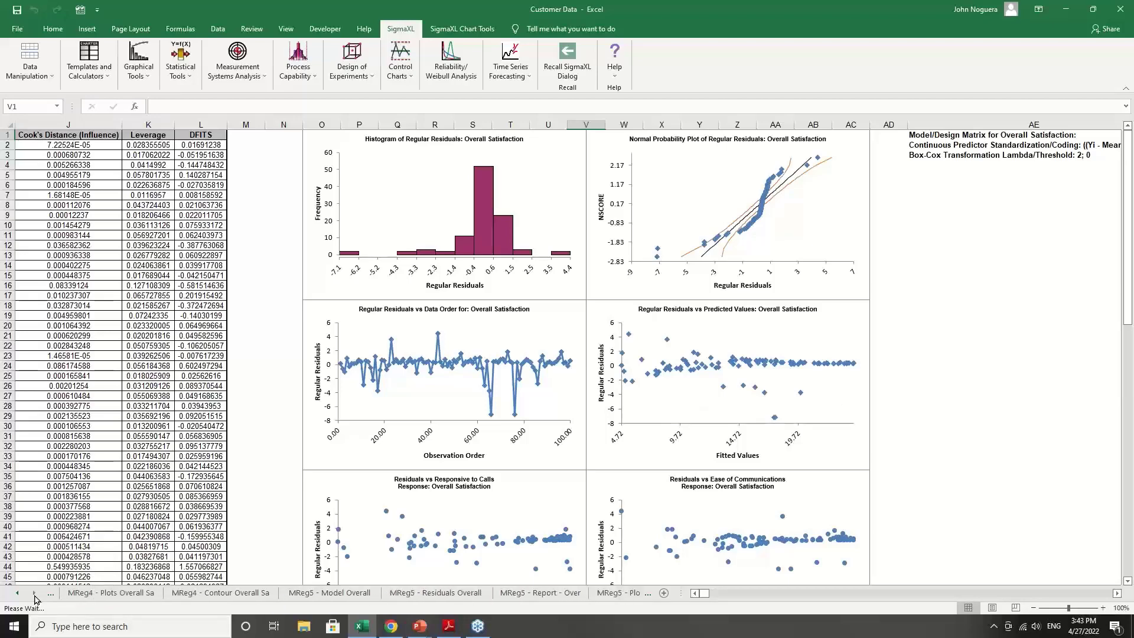
{"action": "left_click", "coordinate": [35, 594]}
{"action": "left_click", "coordinate": [451, 596]}
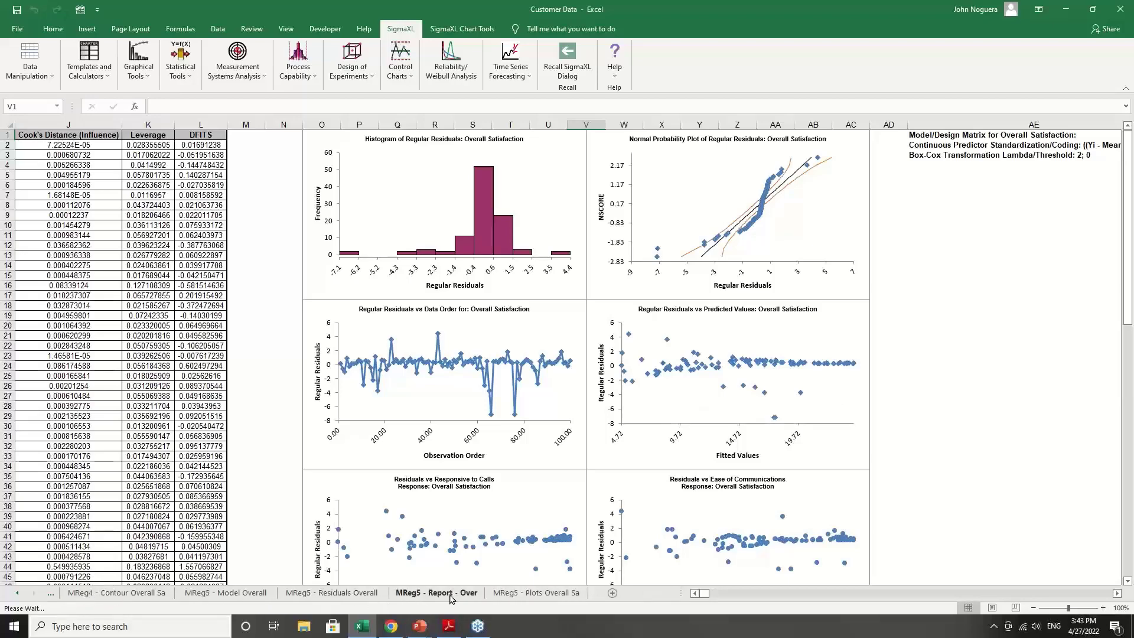
{"action": "left_click", "coordinate": [361, 595]}
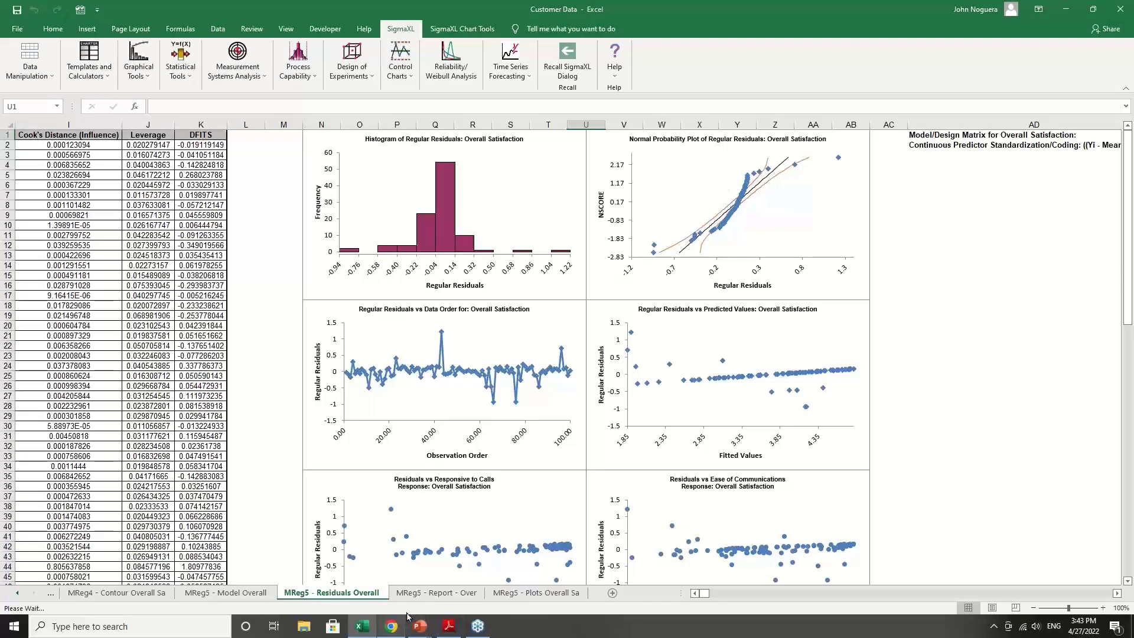
{"action": "left_click", "coordinate": [219, 593]}
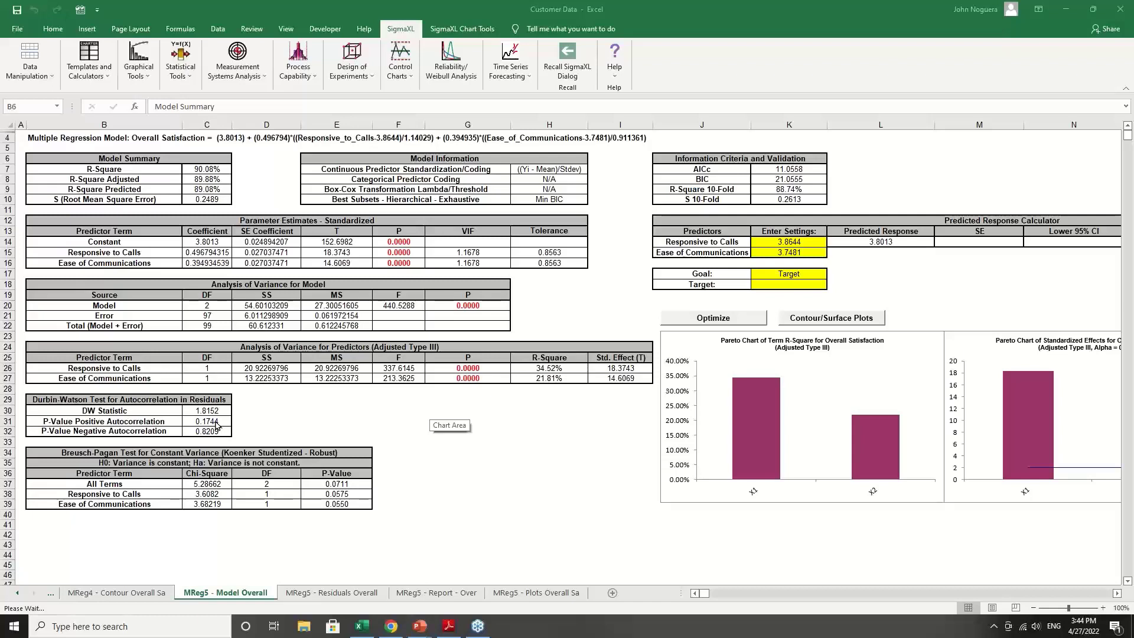
Step: Recall the regression dialog and, in its advanced options, try turning off Assume Constant Variance/No AC and restore the setting
{"action": "left_click", "coordinate": [573, 59]}
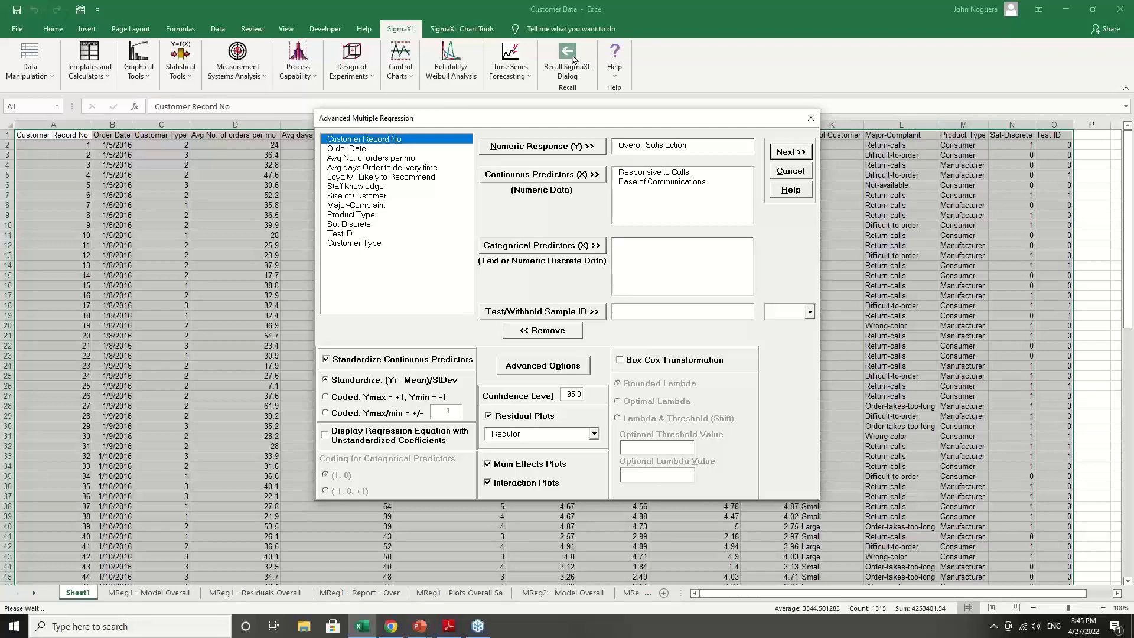
{"action": "left_click", "coordinate": [570, 371]}
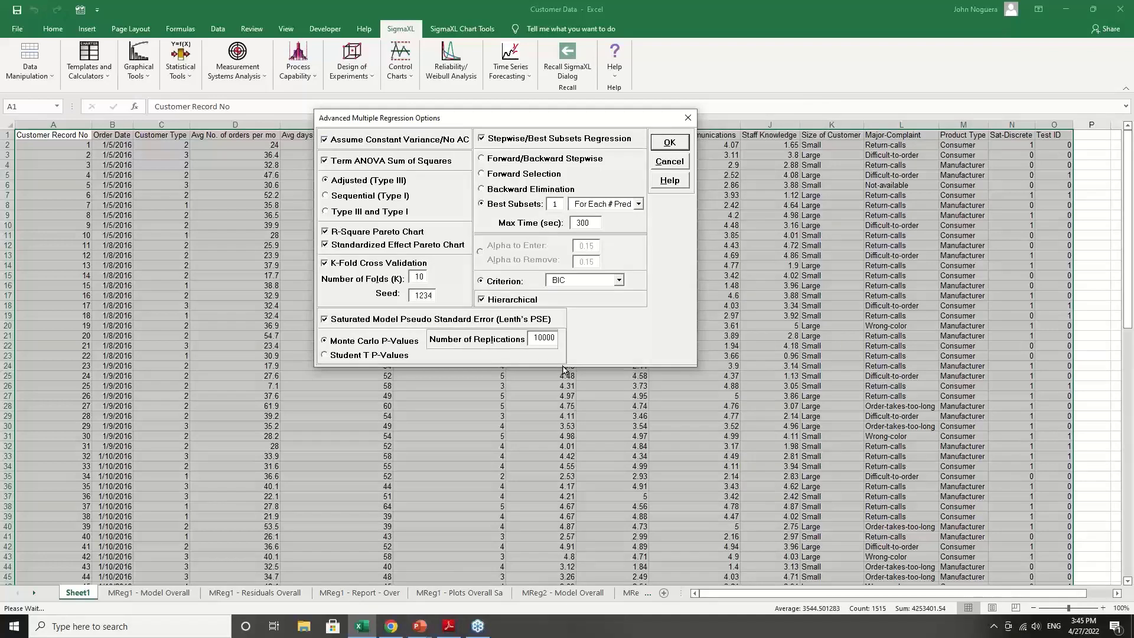
{"action": "left_click", "coordinate": [330, 143]}
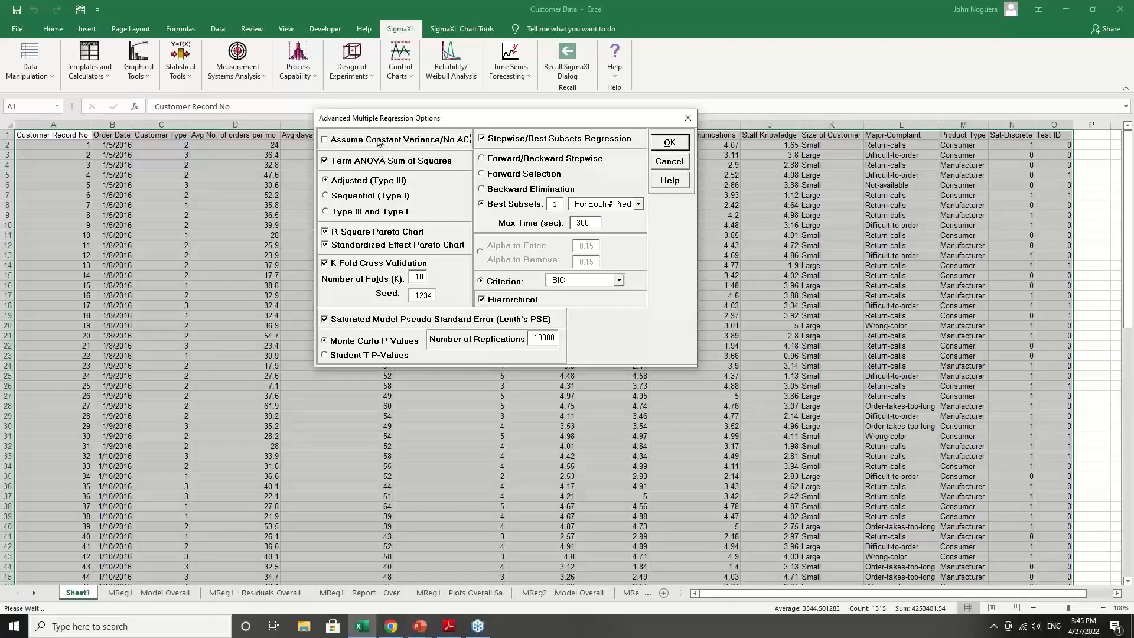
{"action": "left_click", "coordinate": [379, 141]}
{"action": "left_click", "coordinate": [668, 144]}
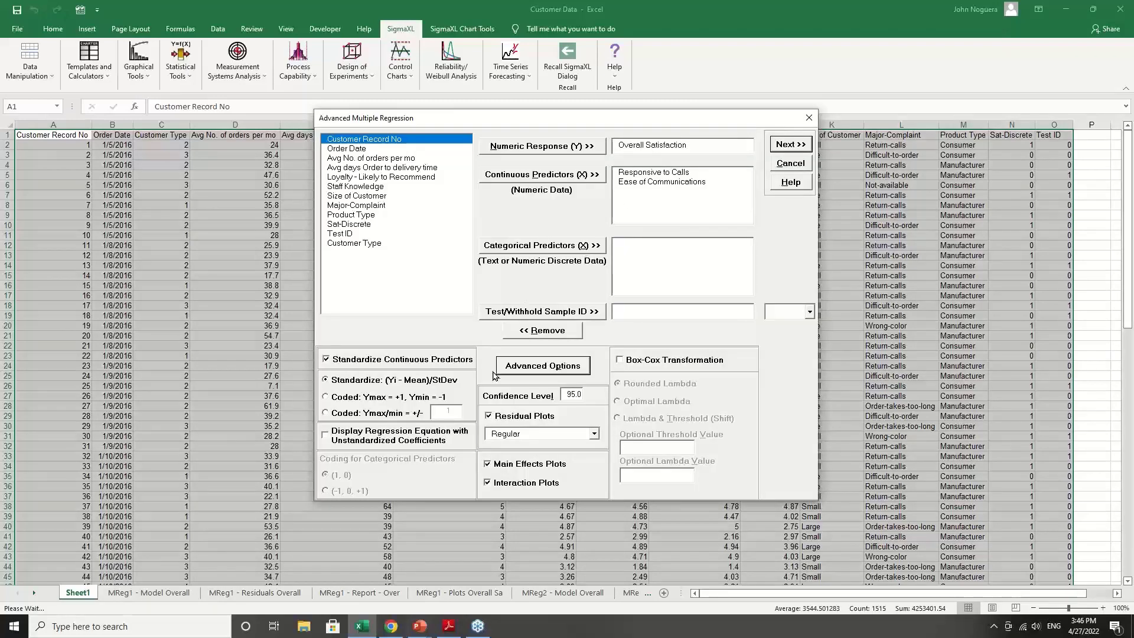
{"action": "left_click", "coordinate": [790, 144]}
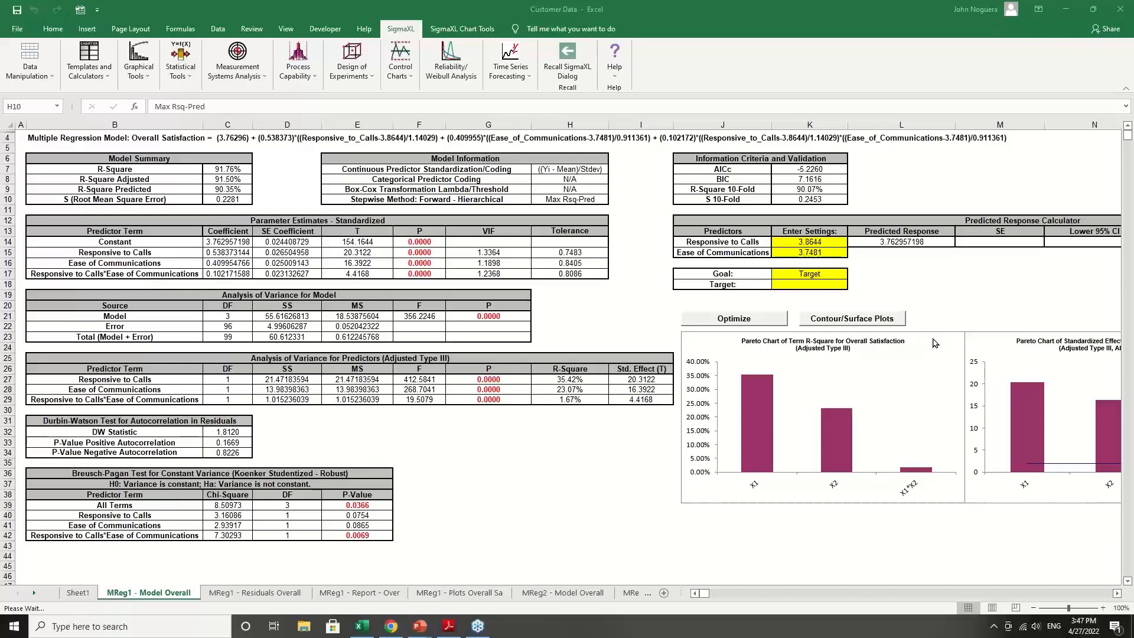
Step: Switch to the PowerPoint presentation and go back to the Goodness-of-Fit and Information Criteria slide defining BIC
{"action": "key", "text": "alt+Tab"}
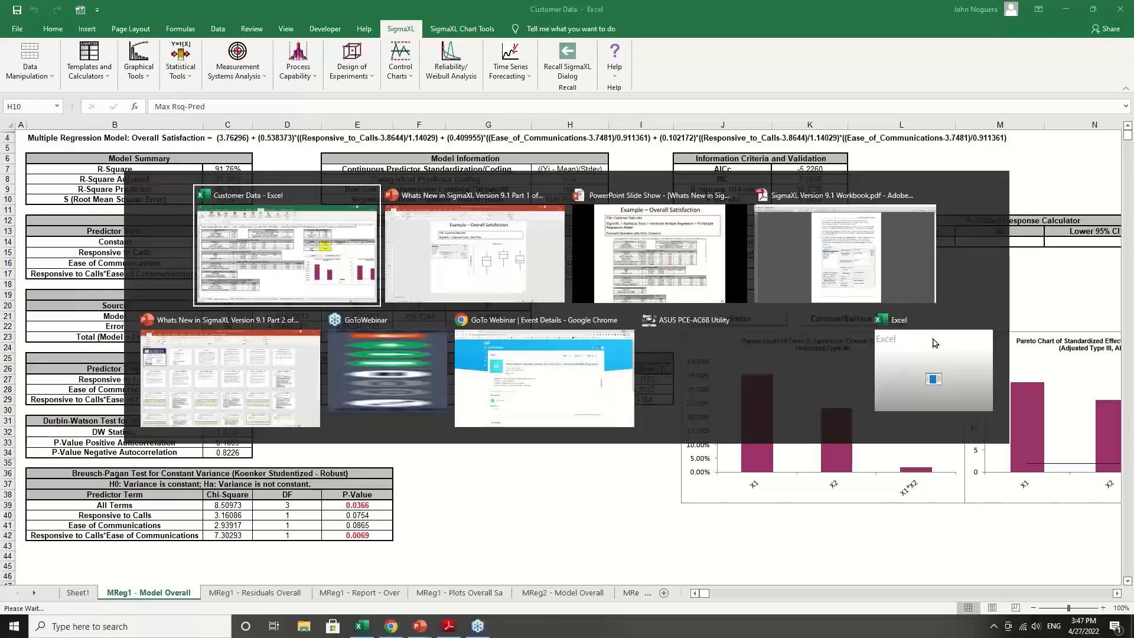
{"action": "key", "text": "alt+Tab"}
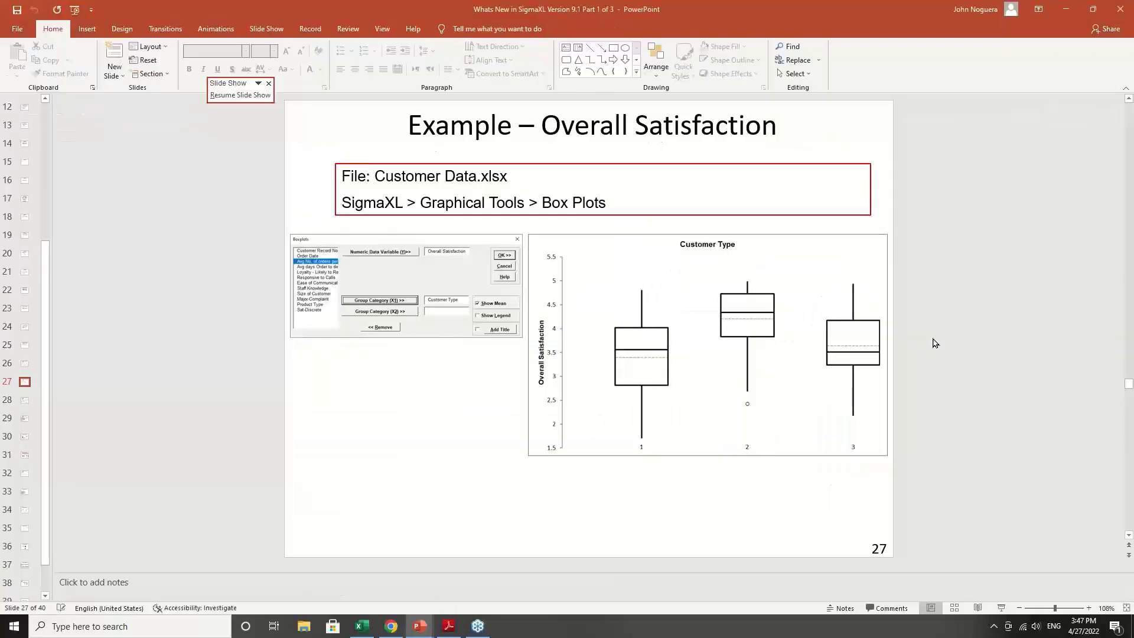
{"action": "scroll", "coordinate": [936, 343], "scroll_direction": "up", "scroll_amount": 16}
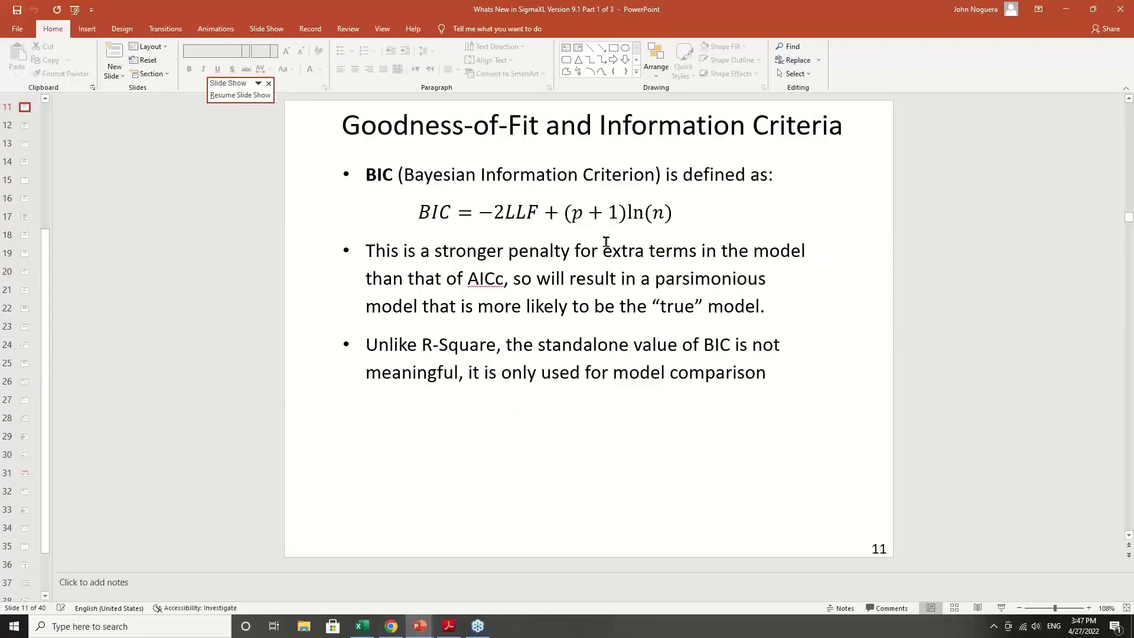